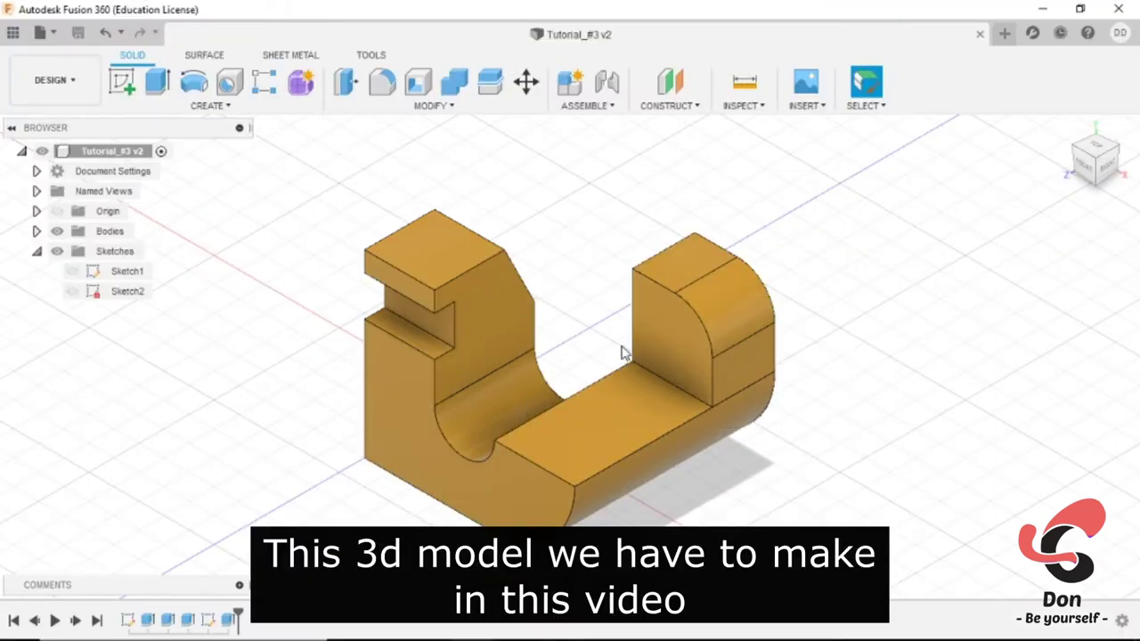
Orbit the finished bracket, reset to the Home view, and start a new blank design.
{"action": "middle_click_drag", "start_coordinate": [596, 365], "coordinate": [1077, 309], "text": "shift"}
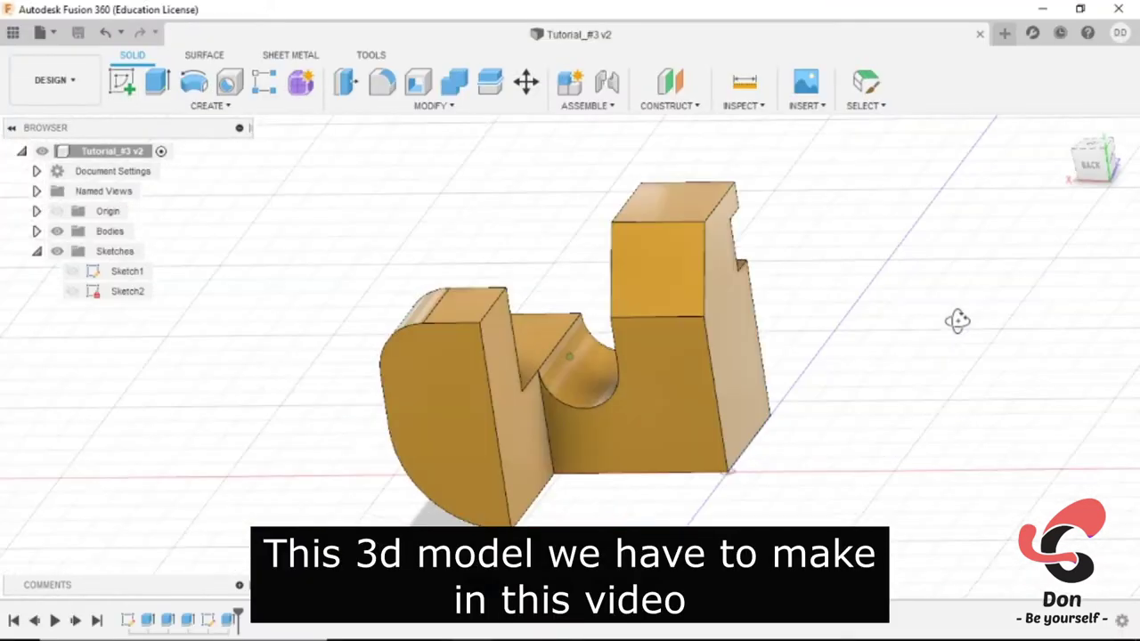
{"action": "left_click", "coordinate": [1065, 127]}
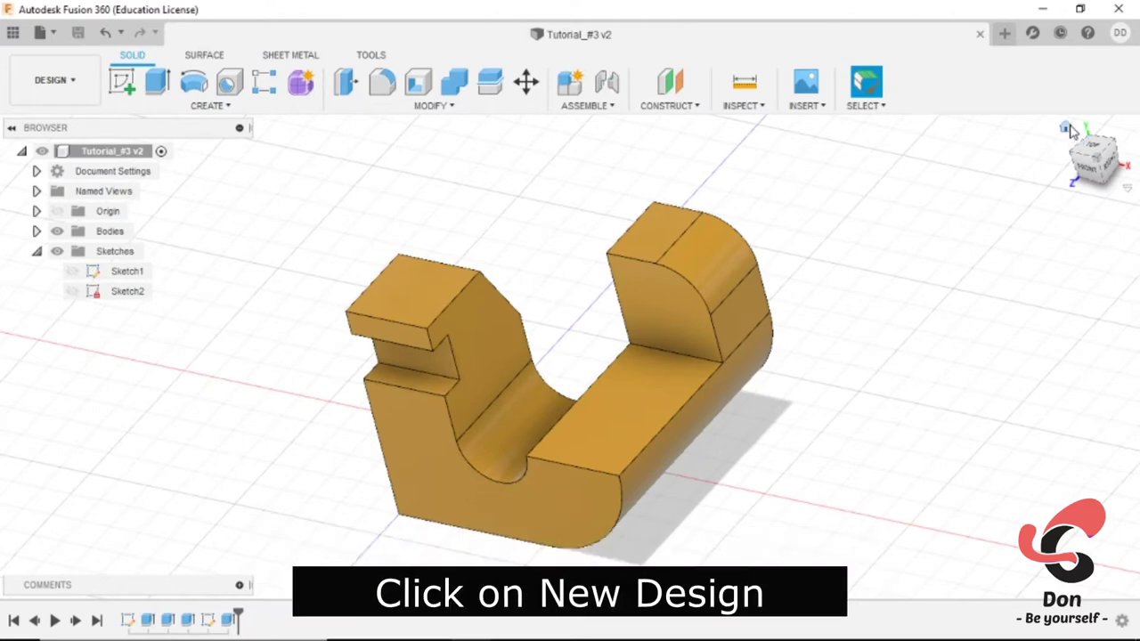
{"action": "left_click", "coordinate": [1004, 35]}
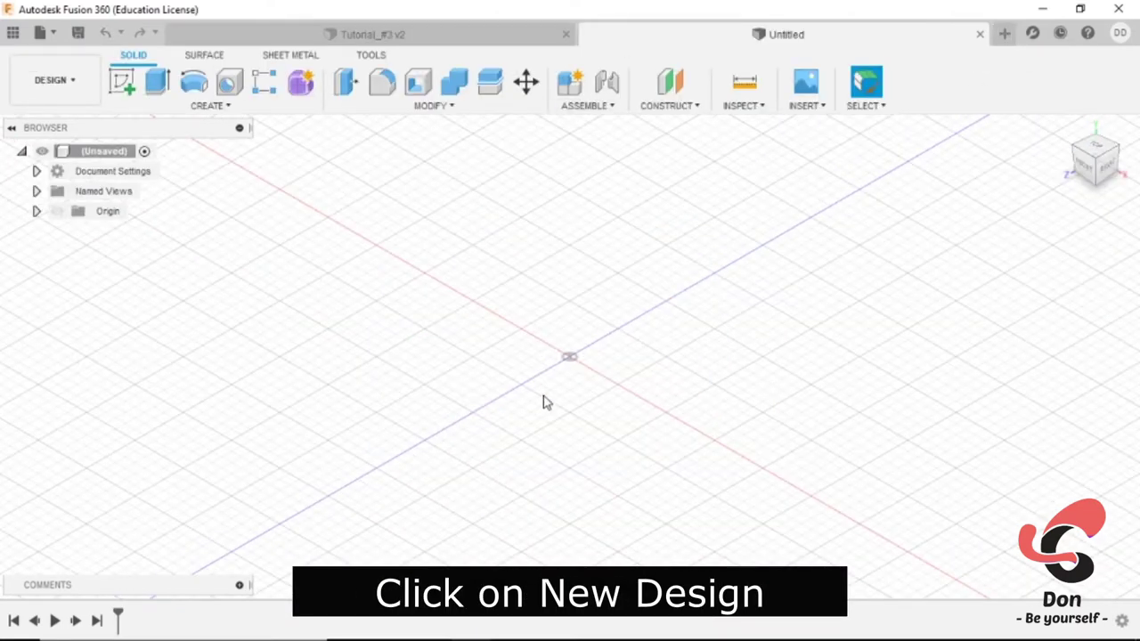
{"action": "left_click", "coordinate": [507, 626]}
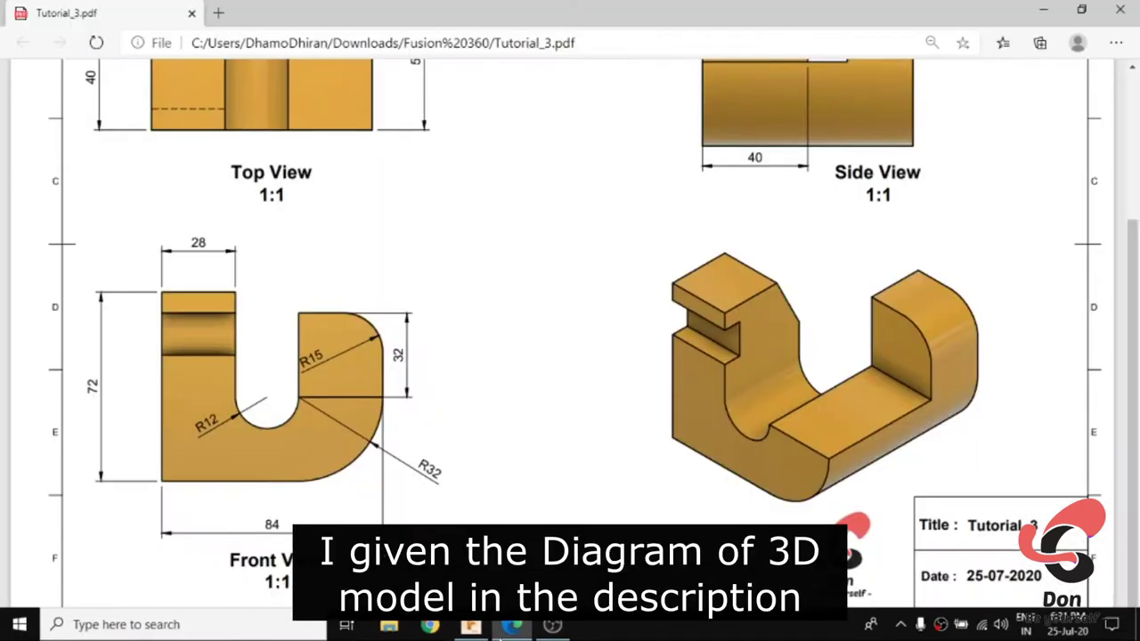
Scroll through the Tutorial_3.pdf bracket views and snap the Edge window to the right half.
{"action": "scroll", "coordinate": [664, 492], "scroll_direction": "up", "scroll_amount": 3}
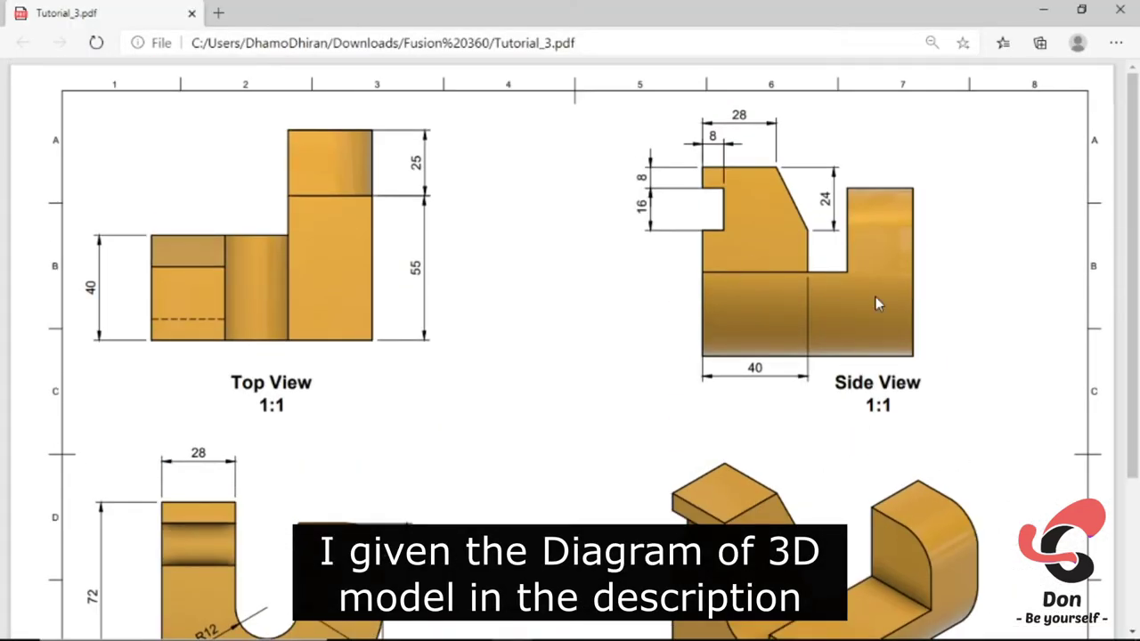
{"action": "scroll", "coordinate": [878, 305], "scroll_direction": "down", "scroll_amount": 3}
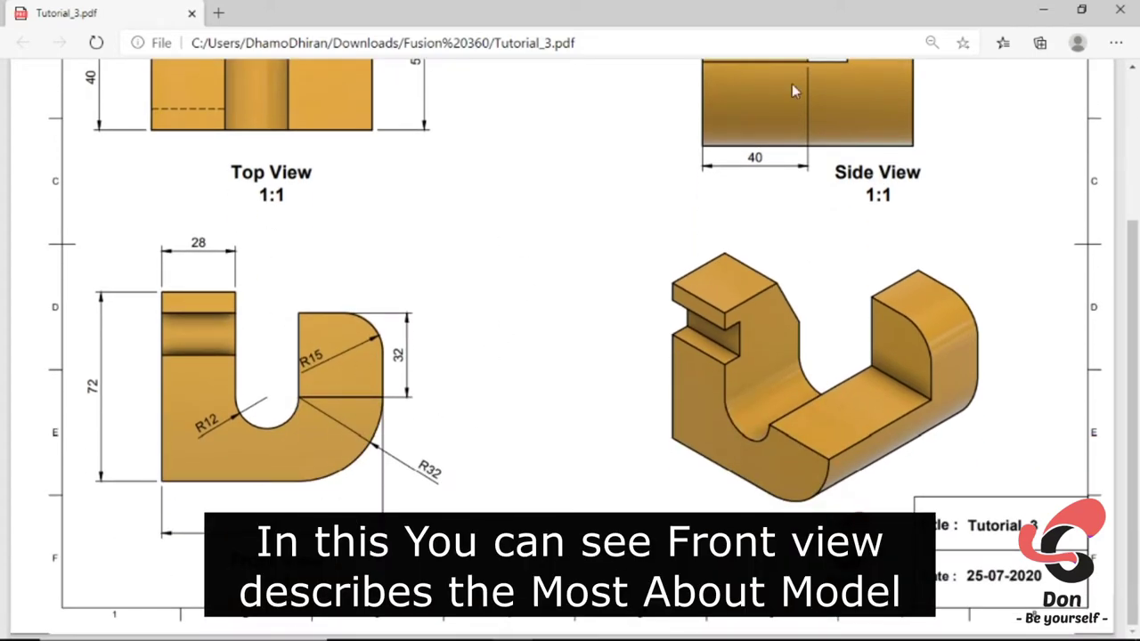
{"action": "key", "text": "super+Right"}
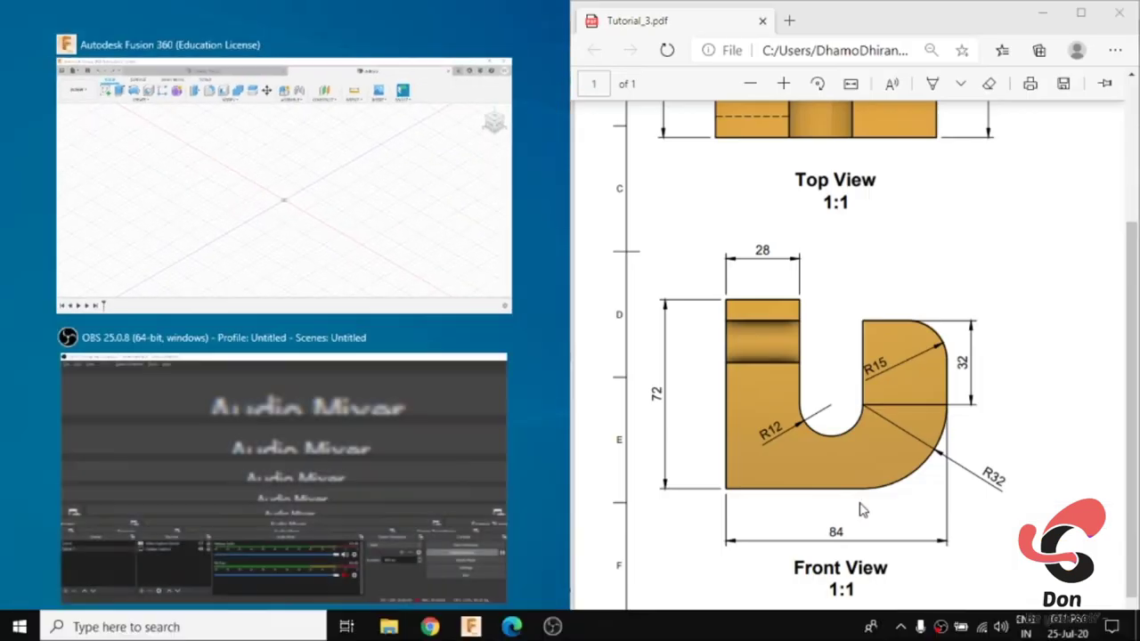
Snap Fusion 360 to the left half beside the PDF drawing, with Fusion in front.
{"action": "left_click", "coordinate": [218, 301]}
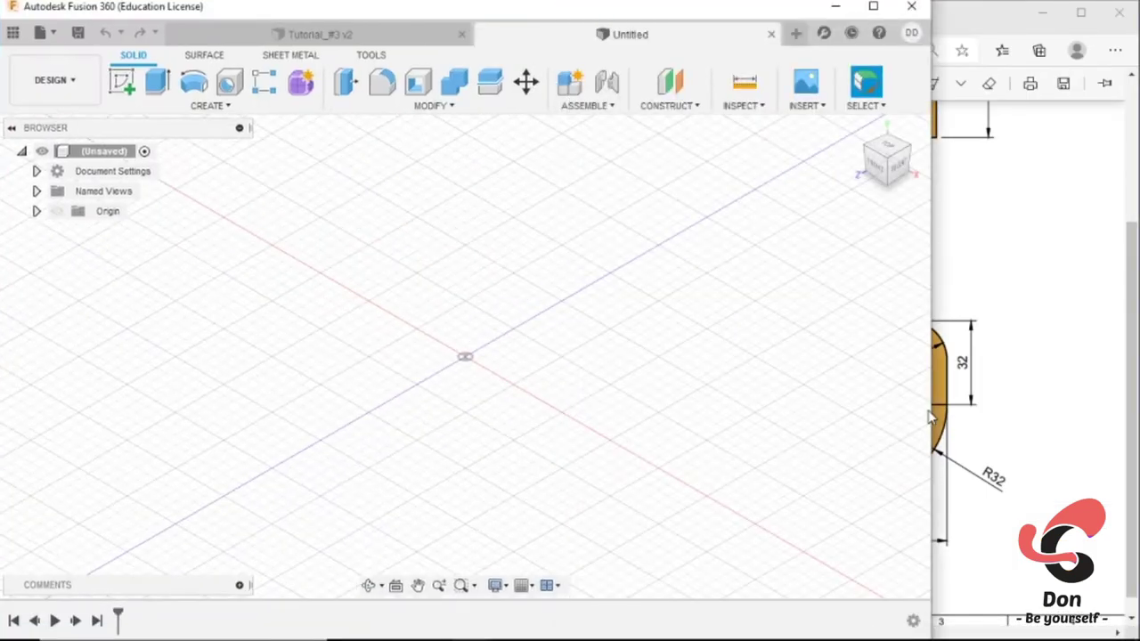
{"action": "left_click", "coordinate": [970, 406]}
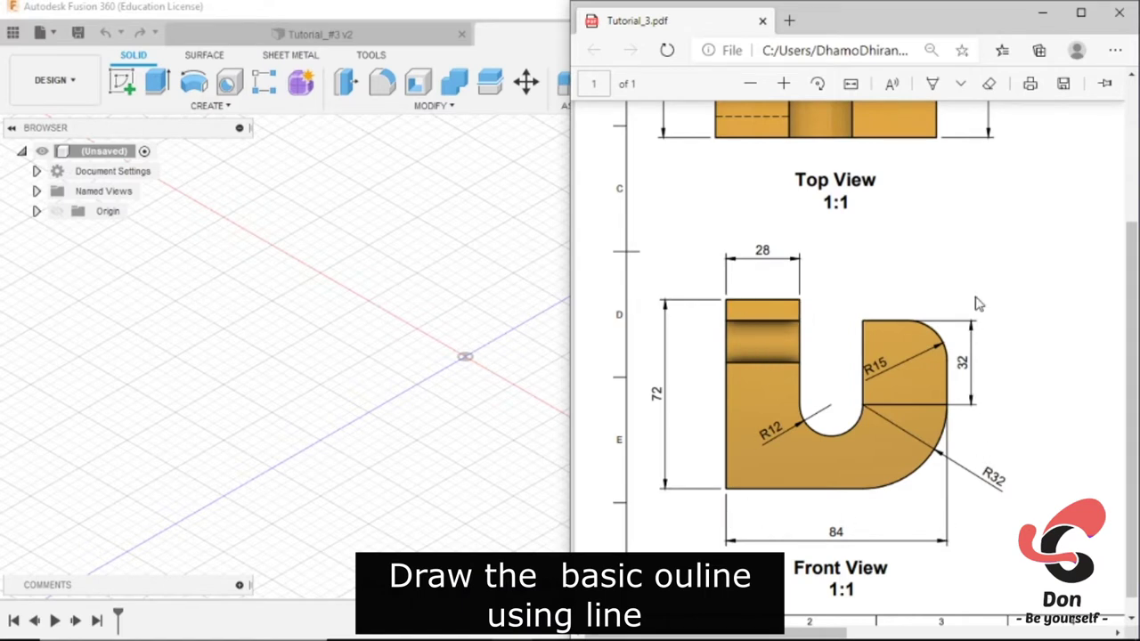
{"action": "left_click", "coordinate": [341, 219]}
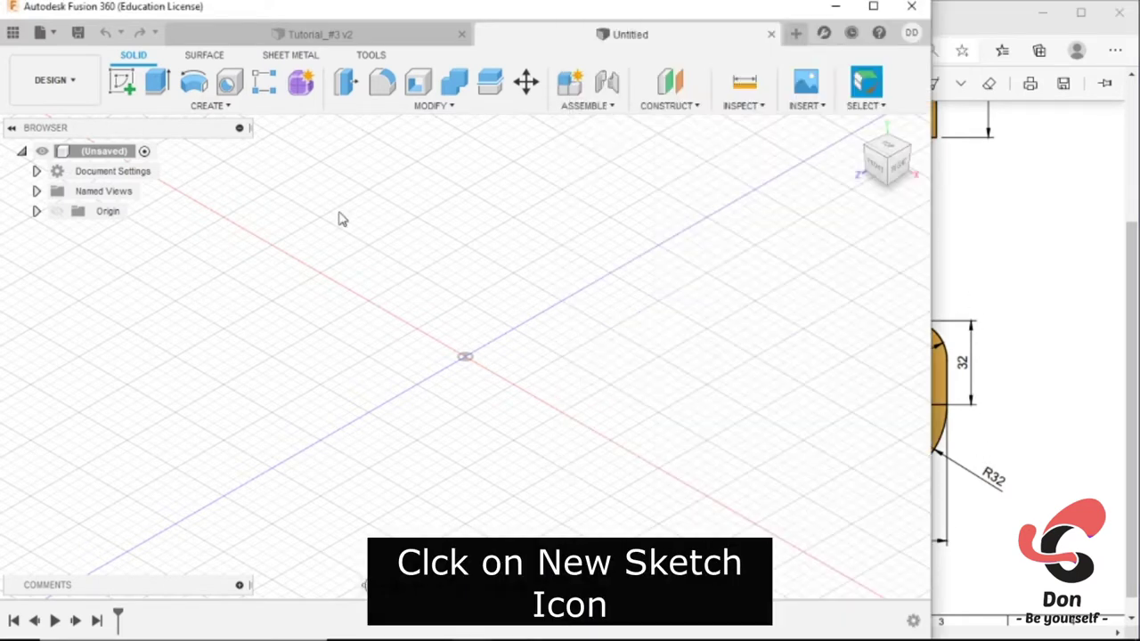
{"action": "left_click", "coordinate": [118, 87]}
On the front plane, draw the outline's left side, bottom edge and right side lines.
{"action": "left_click", "coordinate": [500, 354]}
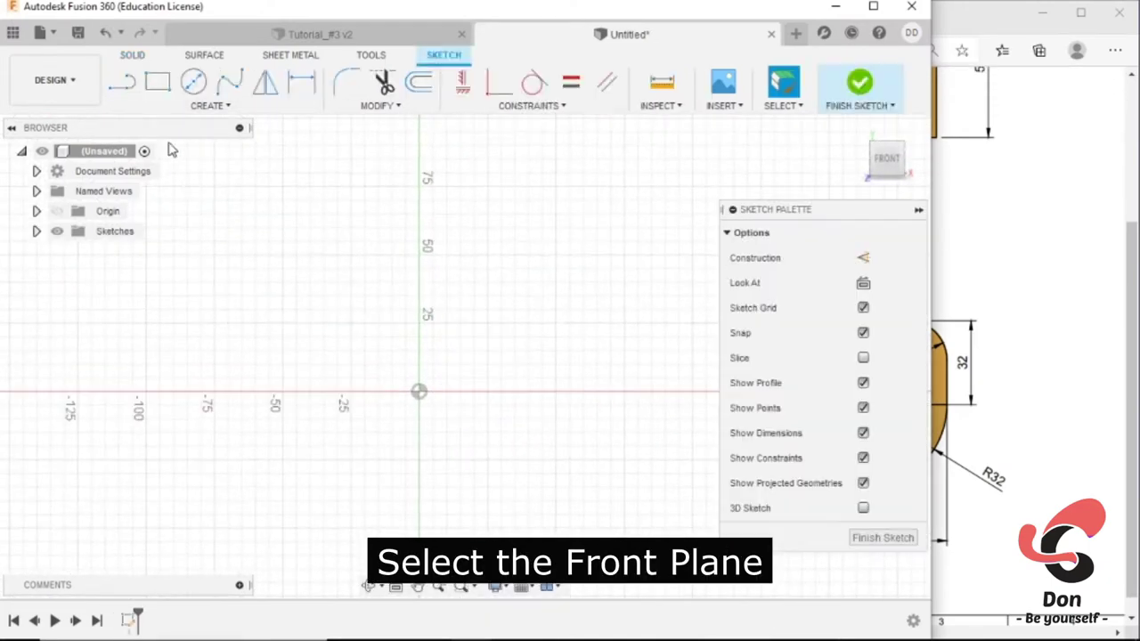
{"action": "key", "text": "l"}
{"action": "left_click", "coordinate": [419, 242]}
{"action": "left_click", "coordinate": [419, 391]}
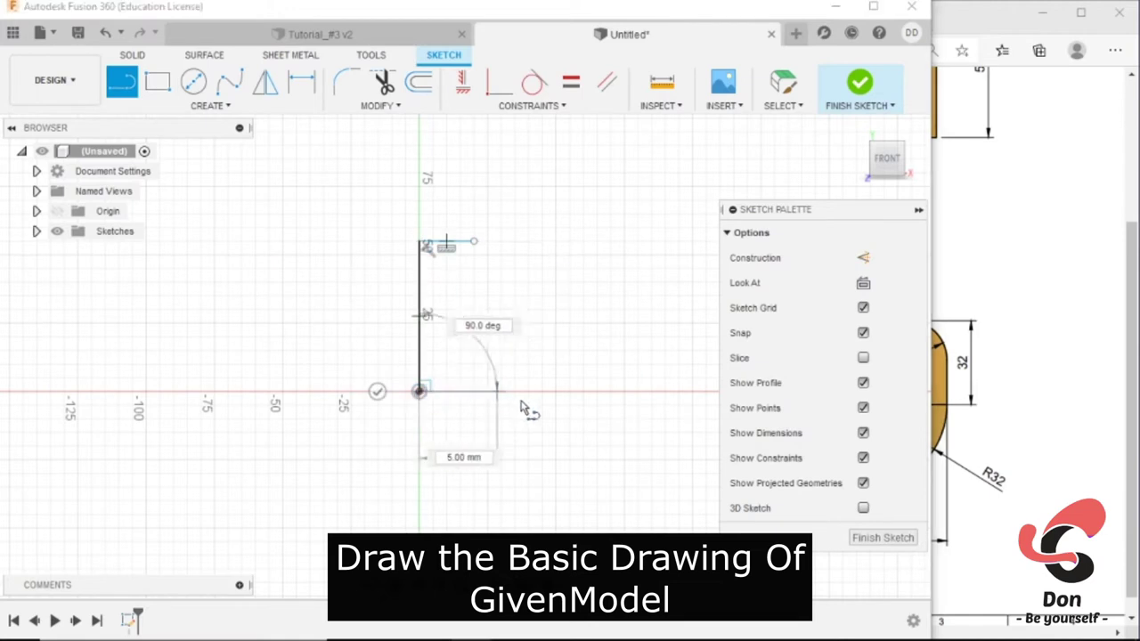
{"action": "left_click", "coordinate": [623, 392]}
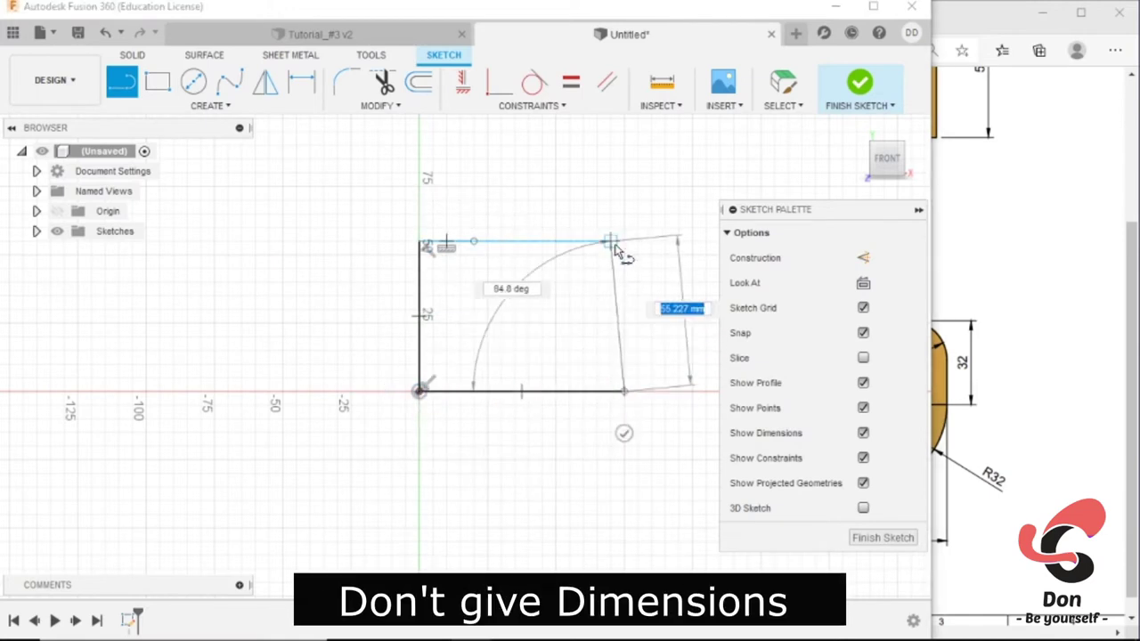
{"action": "mouse_move", "coordinate": [624, 267]}
{"action": "left_mouse_down"}
{"action": "mouse_move", "coordinate": [556, 258]}
{"action": "mouse_move", "coordinate": [555, 269]}
{"action": "left_mouse_up"}
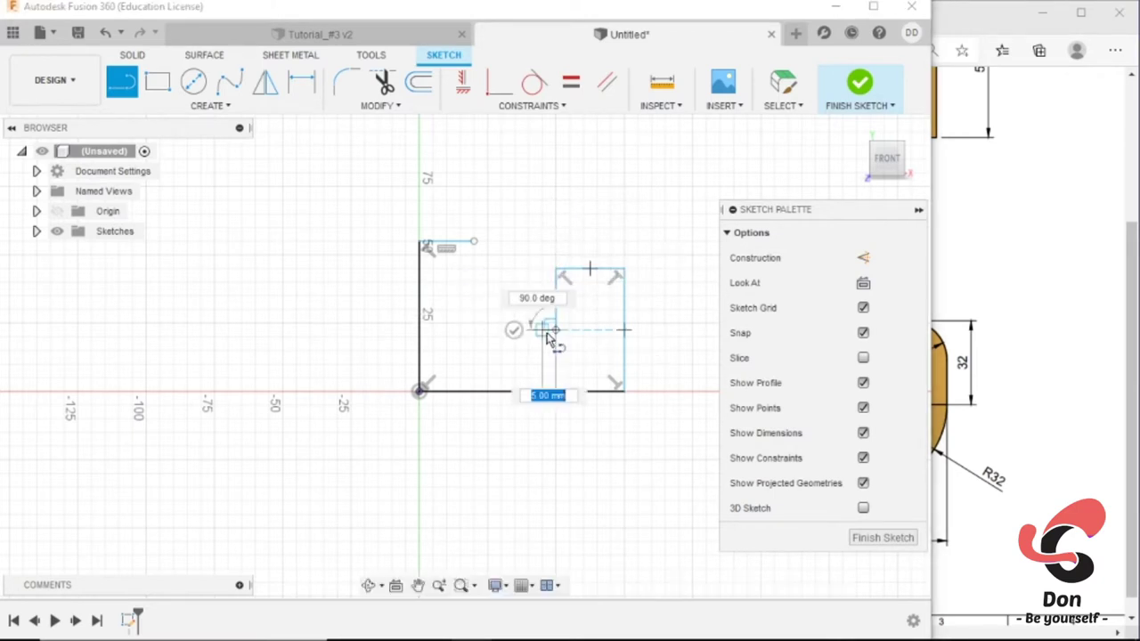
{"action": "left_click", "coordinate": [516, 331]}
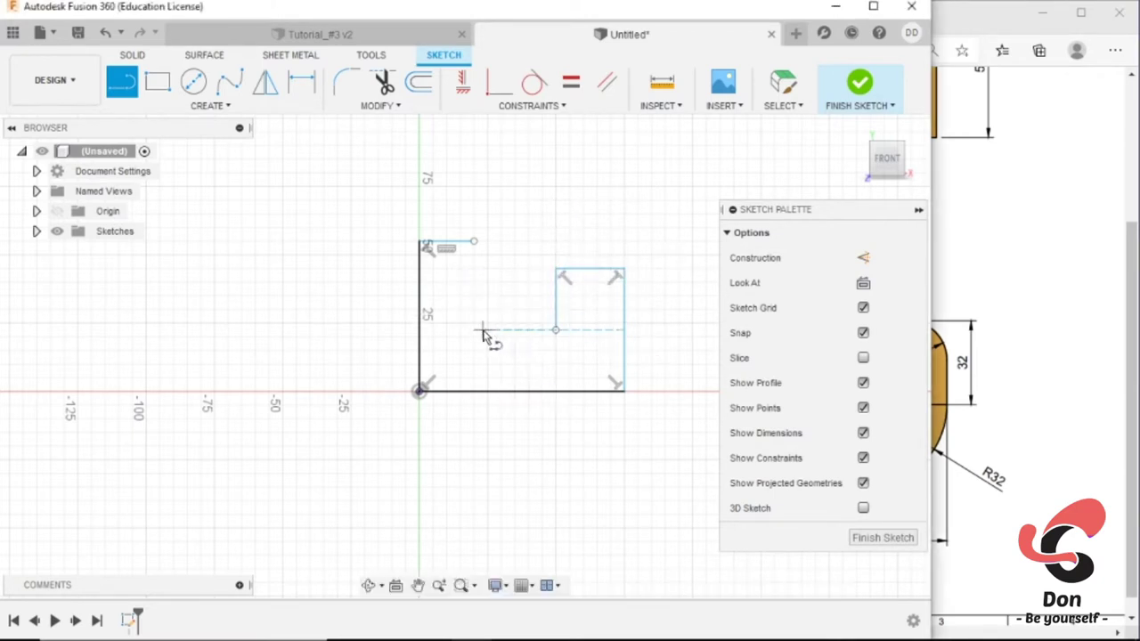
Add the left post's inner edge and align the two inner line ends horizontally.
{"action": "left_click", "coordinate": [477, 329]}
{"action": "left_click", "coordinate": [477, 242]}
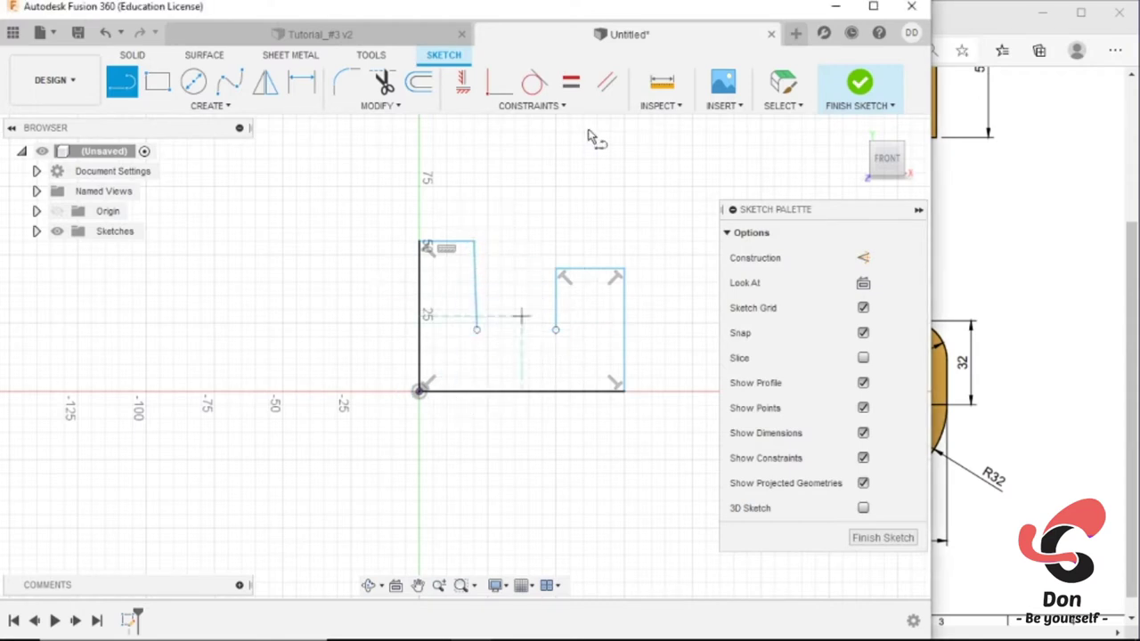
{"action": "left_click", "coordinate": [462, 82]}
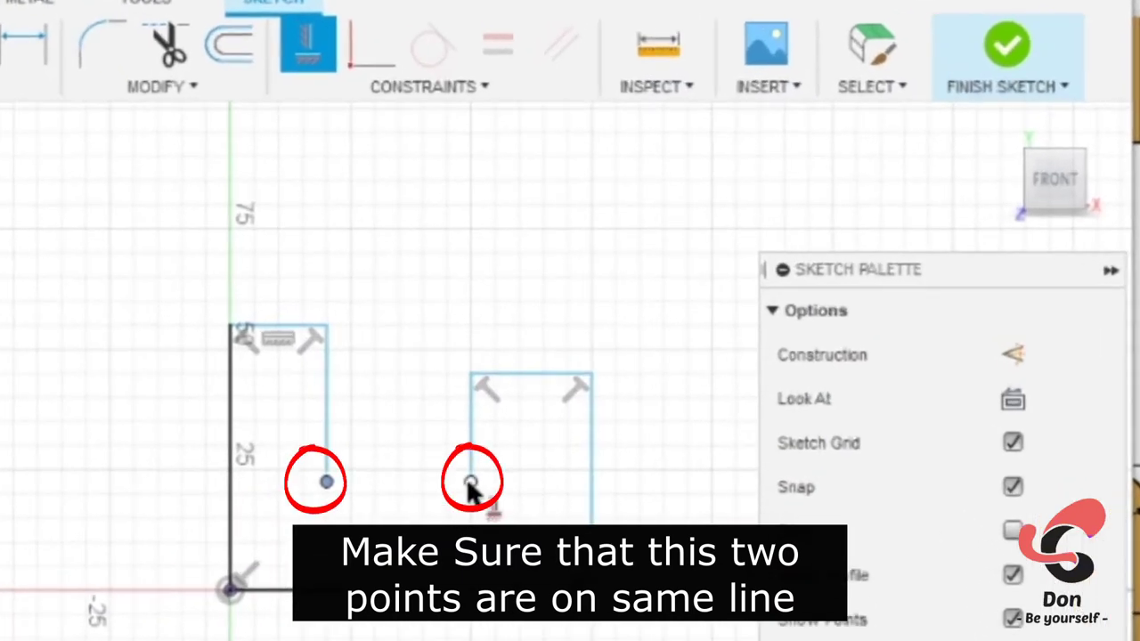
{"action": "left_click", "coordinate": [470, 482]}
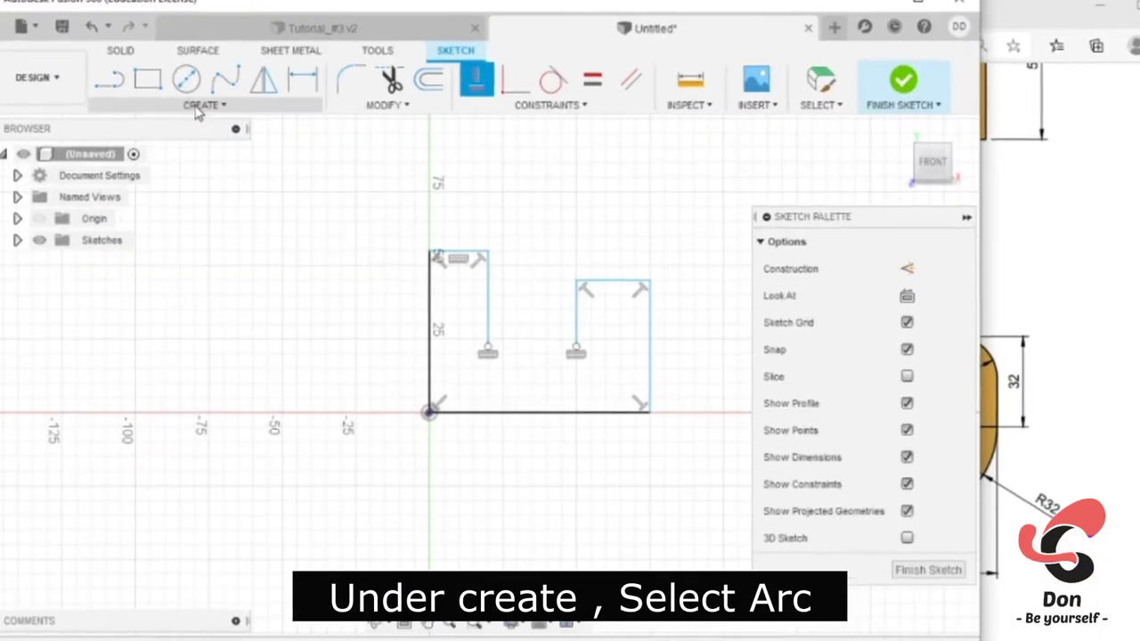
Join the two inner endpoints with a semicircular three-point arc.
{"action": "left_click", "coordinate": [178, 102]}
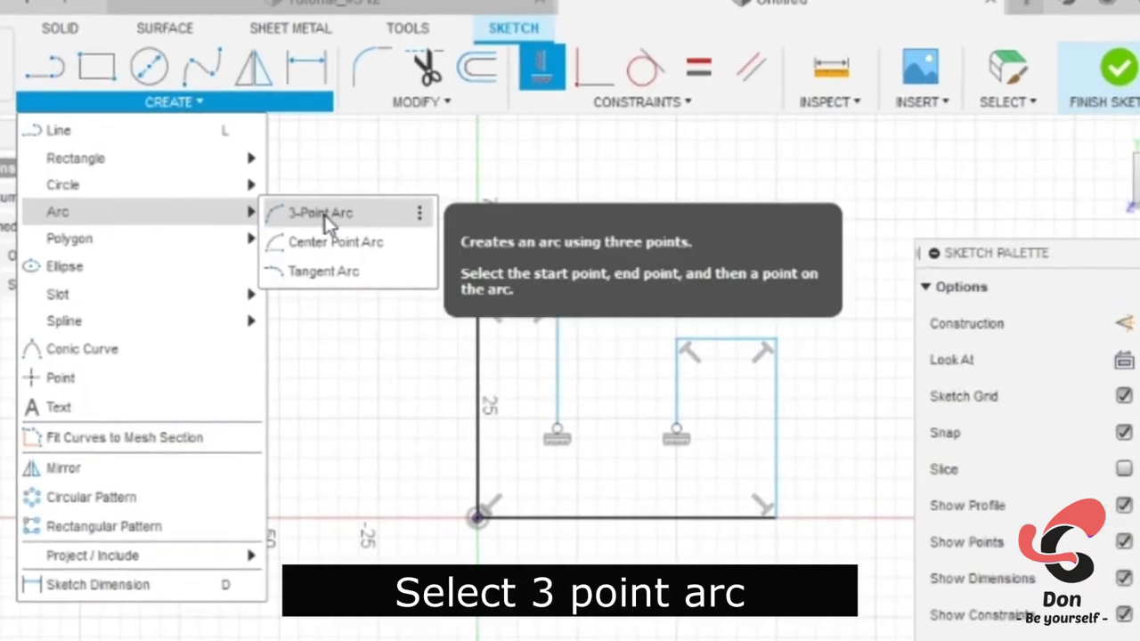
{"action": "left_click", "coordinate": [324, 214]}
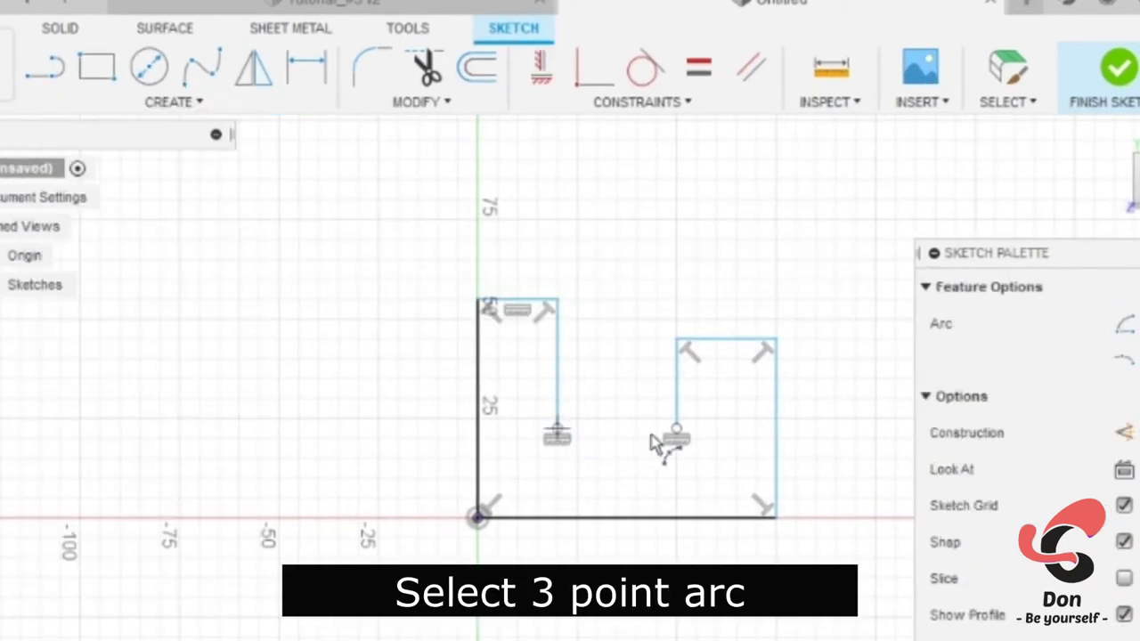
{"action": "left_click", "coordinate": [557, 430]}
{"action": "left_click", "coordinate": [676, 430]}
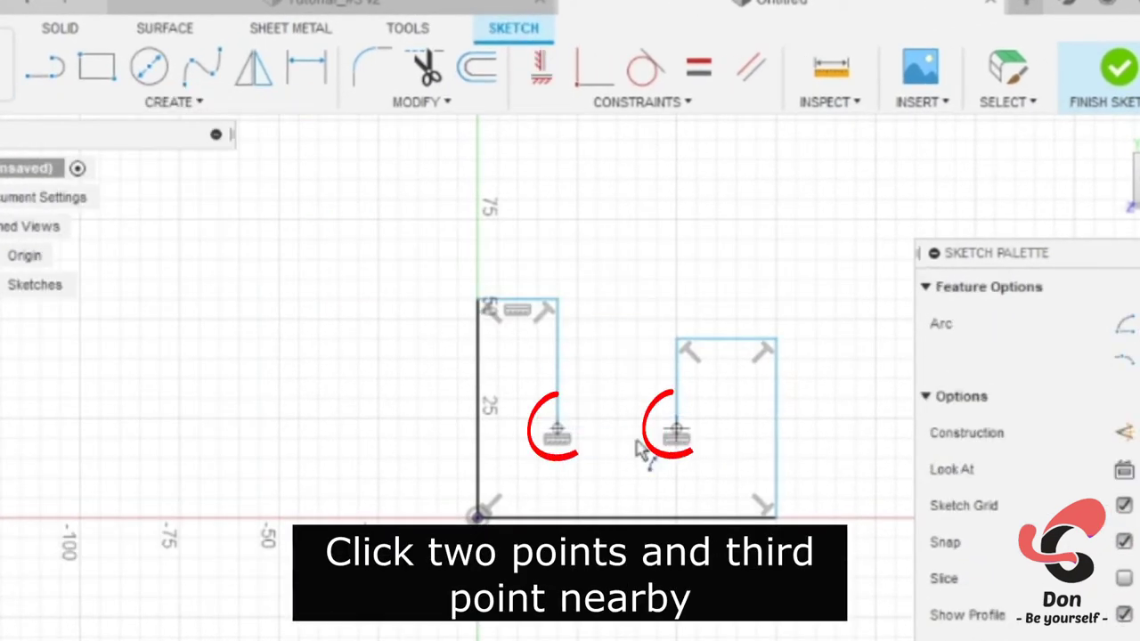
{"action": "left_click", "coordinate": [599, 486]}
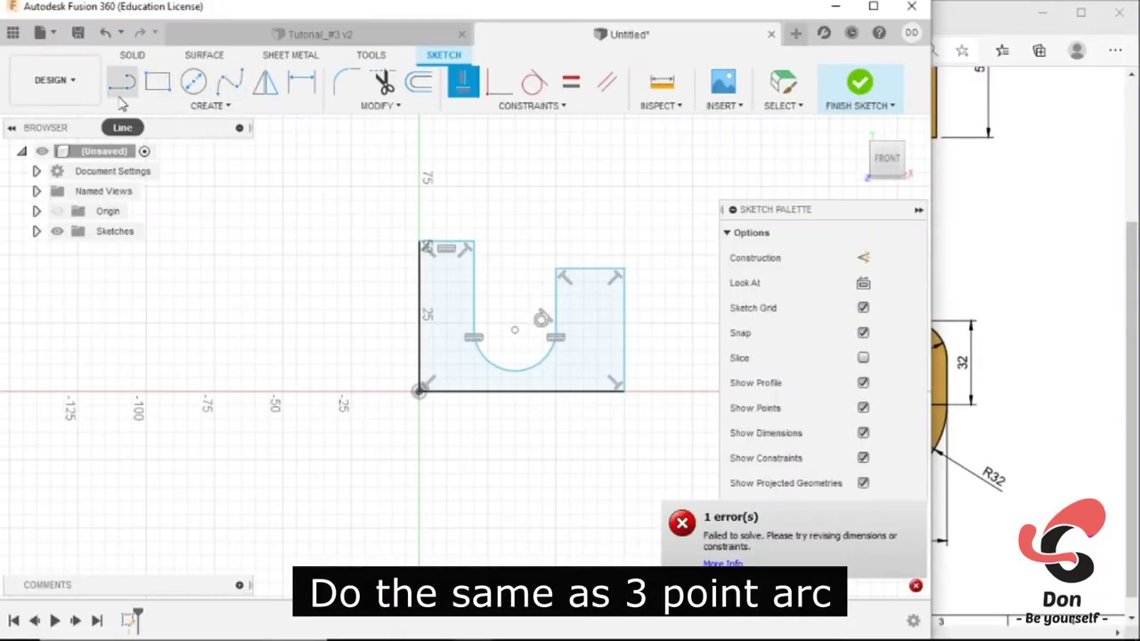
Draw a horizontal line across the right block from its inner to outer edge.
{"action": "left_click", "coordinate": [122, 82]}
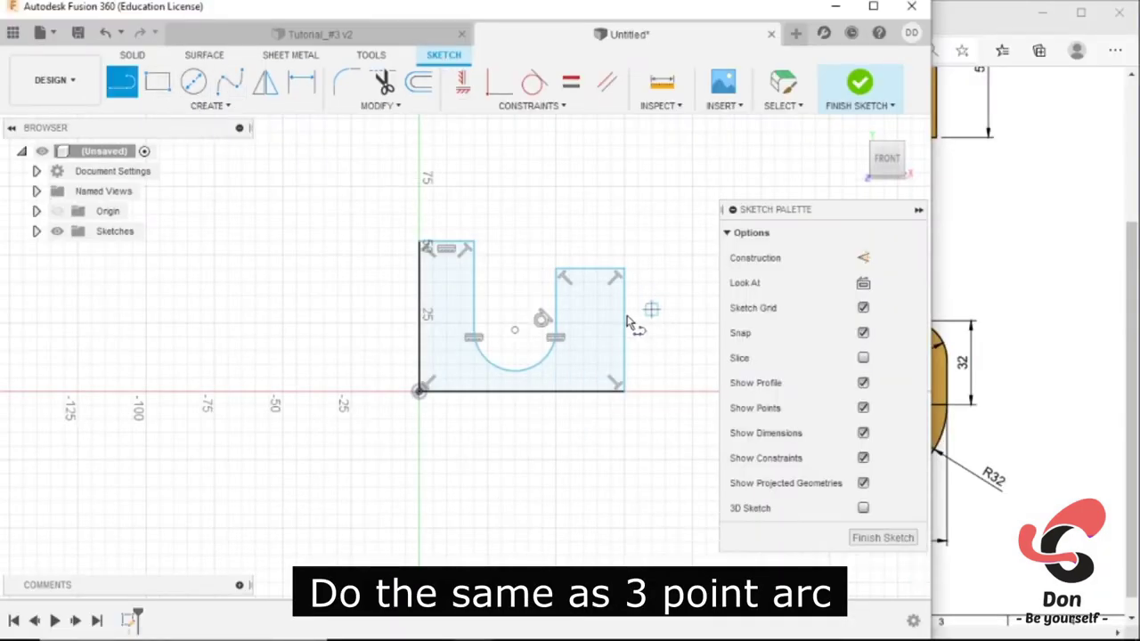
{"action": "left_click", "coordinate": [557, 334]}
{"action": "left_click", "coordinate": [625, 331]}
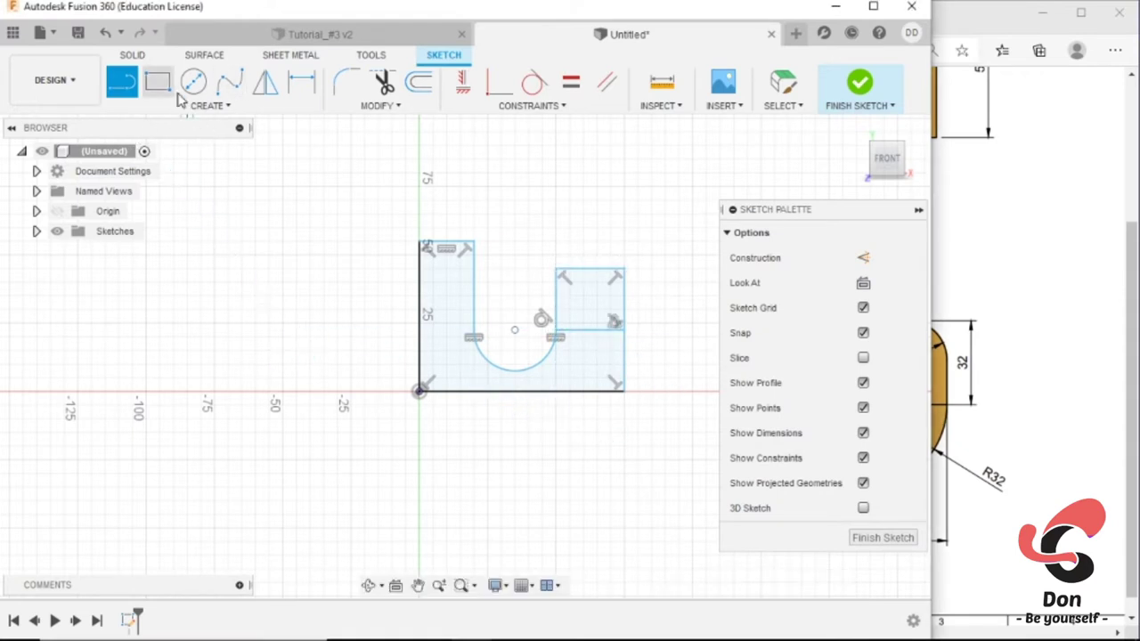
{"action": "left_click", "coordinate": [301, 81]}
Dimension the left post width to 28, overall height to 72 and bottom width to 84.
{"action": "left_click", "coordinate": [438, 250]}
{"action": "left_click", "coordinate": [456, 202]}
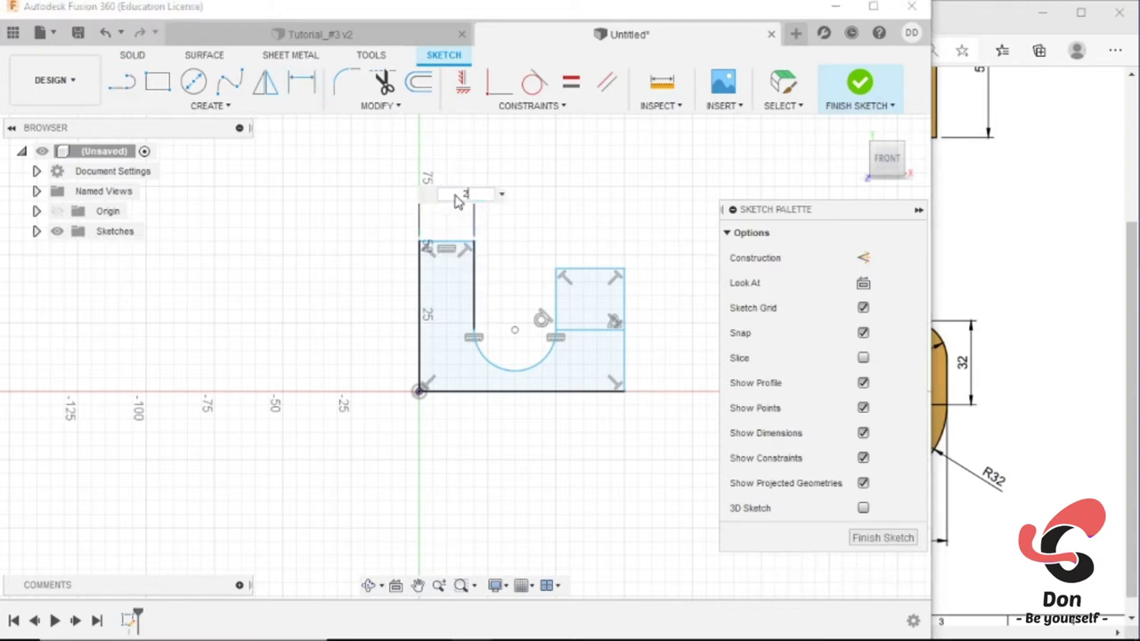
{"action": "type", "text": "8"}
{"action": "key", "text": "Return"}
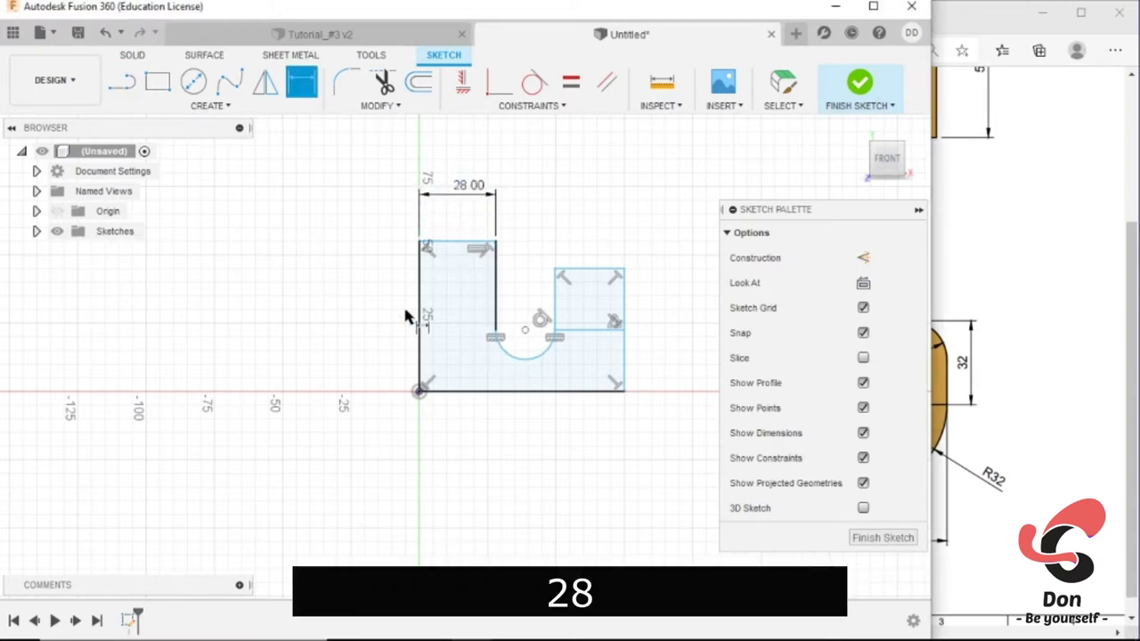
{"action": "left_click", "coordinate": [420, 318]}
{"action": "left_click", "coordinate": [384, 312]}
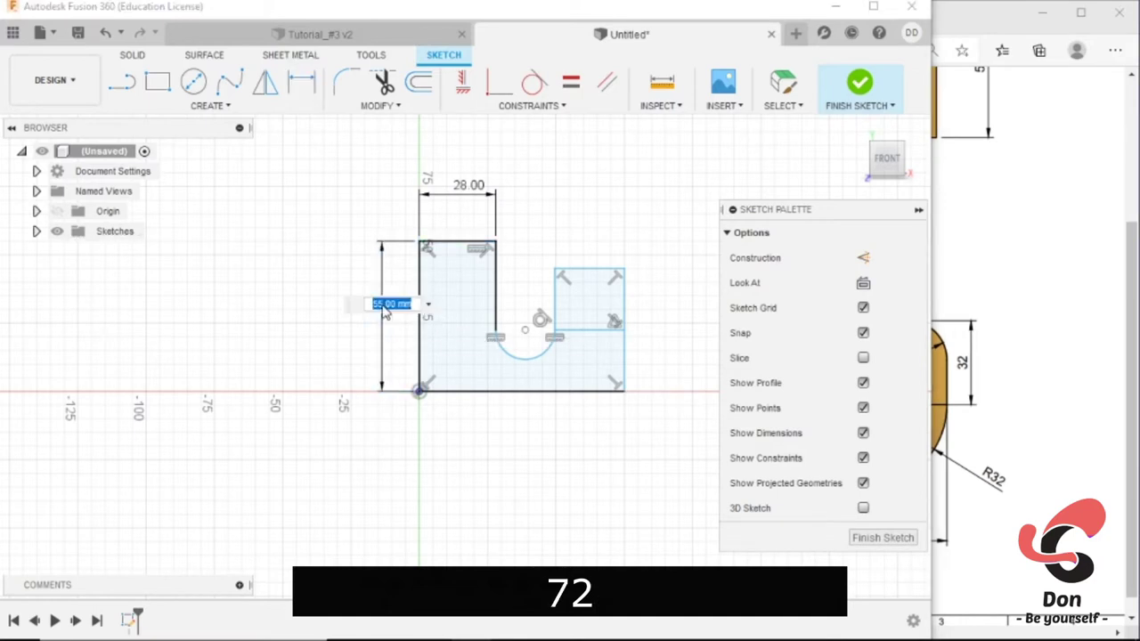
{"action": "key", "text": "Return"}
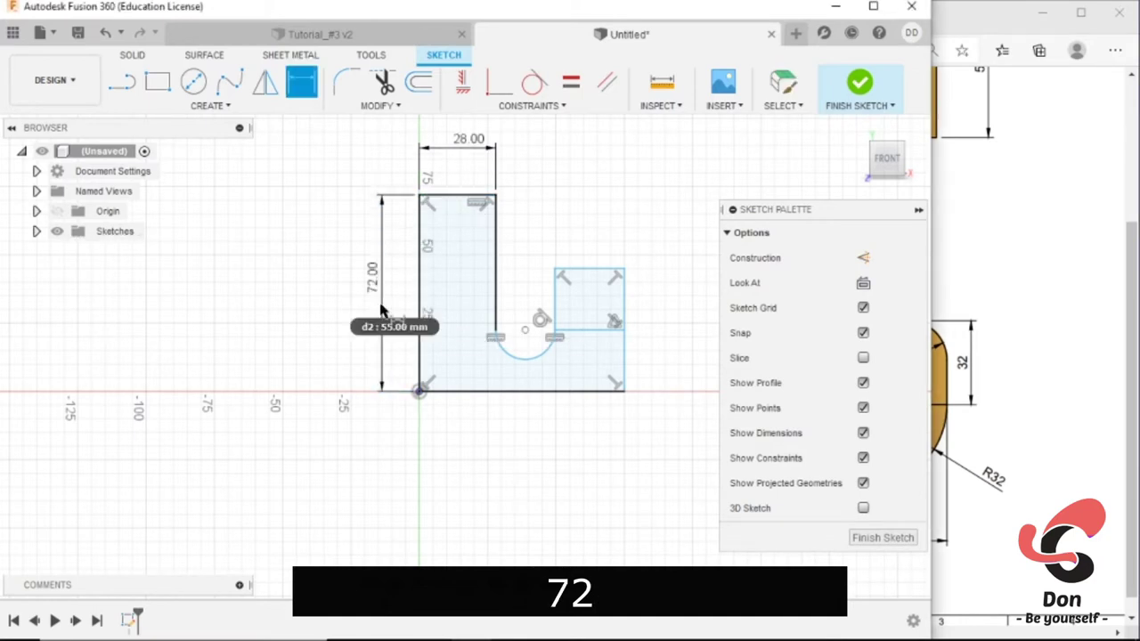
{"action": "left_click", "coordinate": [464, 392]}
{"action": "left_click", "coordinate": [473, 453]}
{"action": "type", "text": "84"}
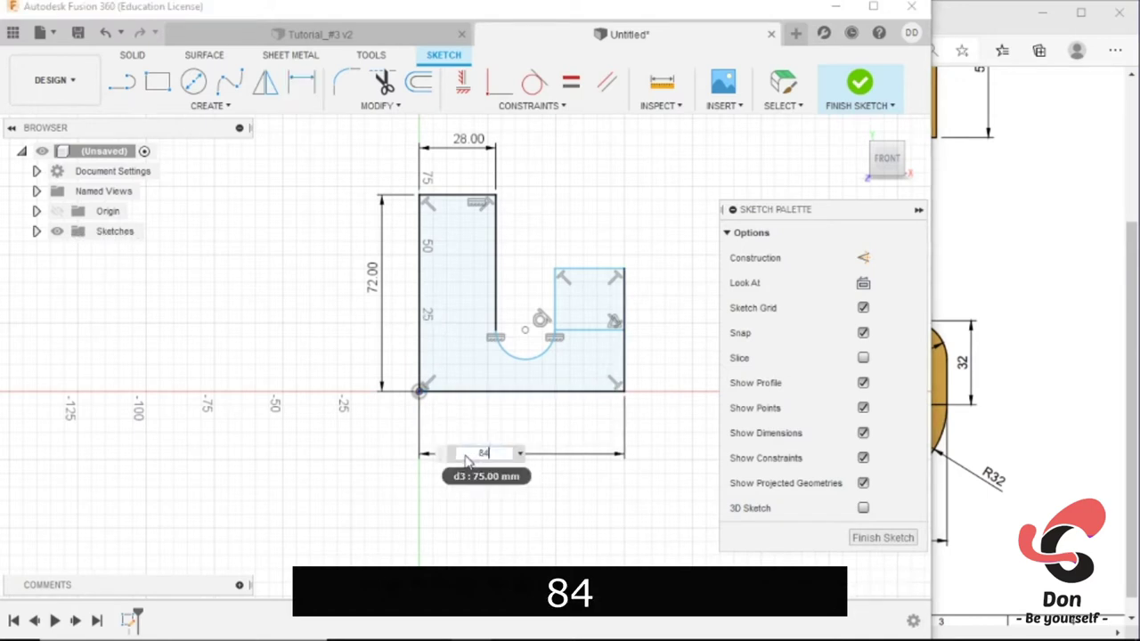
{"action": "key", "text": "Return"}
Dimension the right block height to 32 and the cutout arc radius to 12.
{"action": "scroll", "coordinate": [325, 416], "scroll_direction": "down", "scroll_amount": 1}
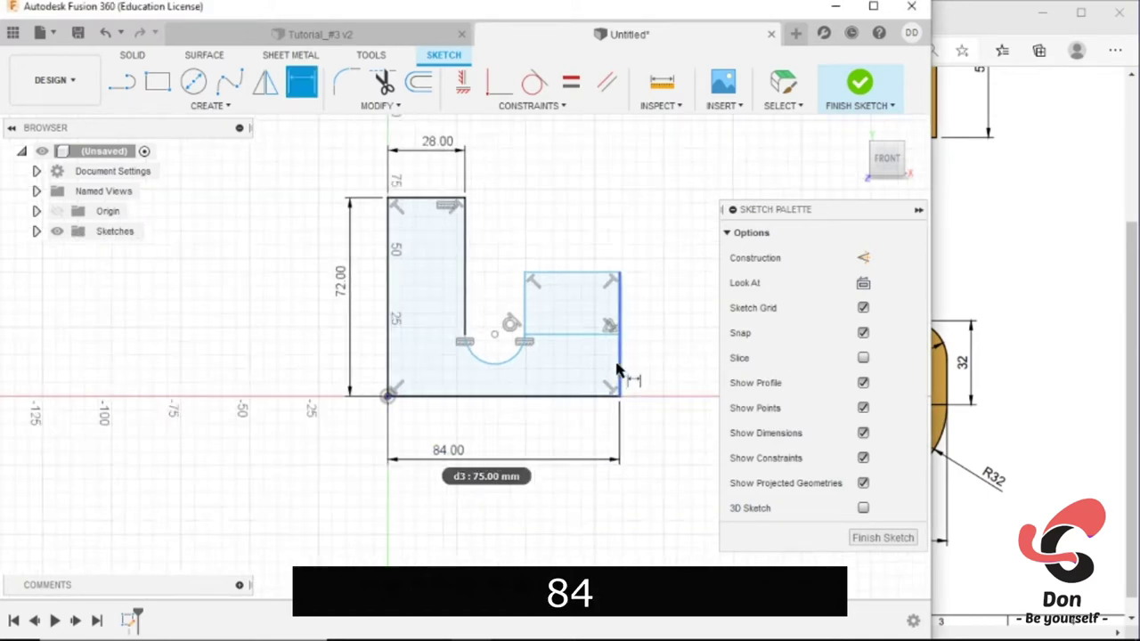
{"action": "scroll", "coordinate": [570, 326], "scroll_direction": "up", "scroll_amount": 2}
{"action": "left_click", "coordinate": [588, 327]}
{"action": "left_click", "coordinate": [603, 251]}
{"action": "left_click", "coordinate": [674, 294]}
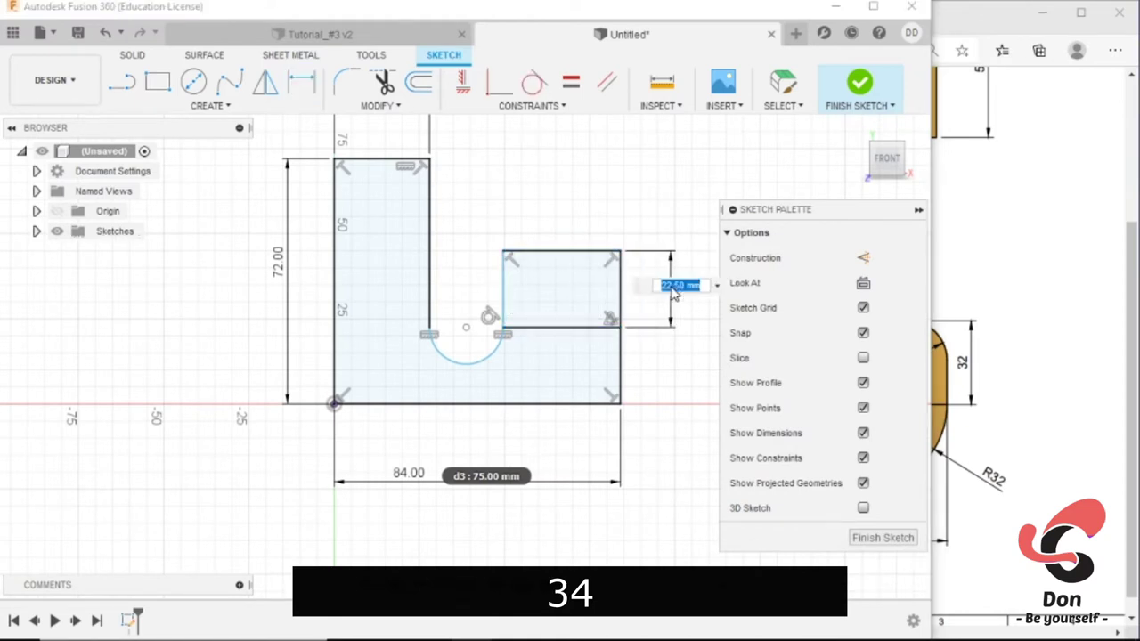
{"action": "key", "text": "Return"}
{"action": "scroll", "coordinate": [653, 338], "scroll_direction": "down", "scroll_amount": 1}
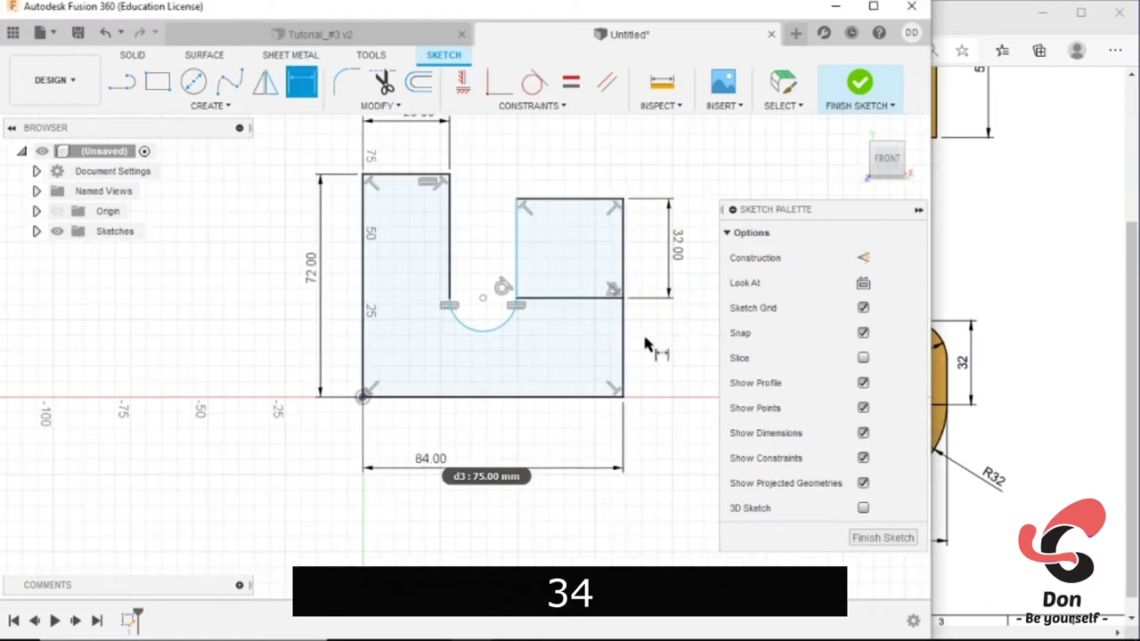
{"action": "left_click", "coordinate": [485, 331]}
{"action": "left_click", "coordinate": [412, 342]}
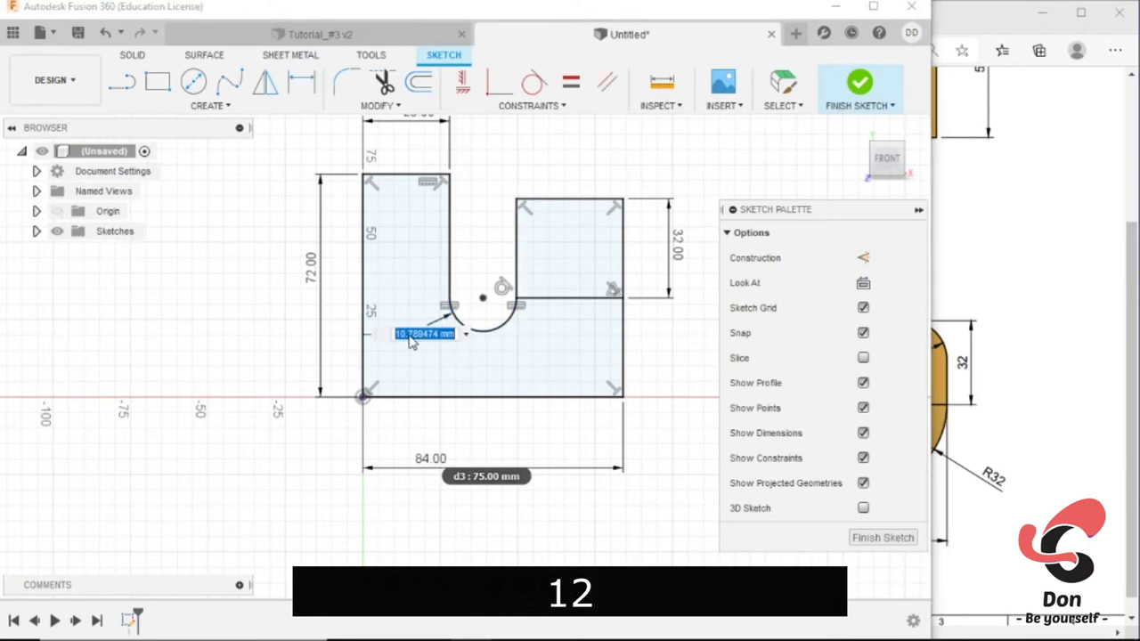
{"action": "key", "text": "Return"}
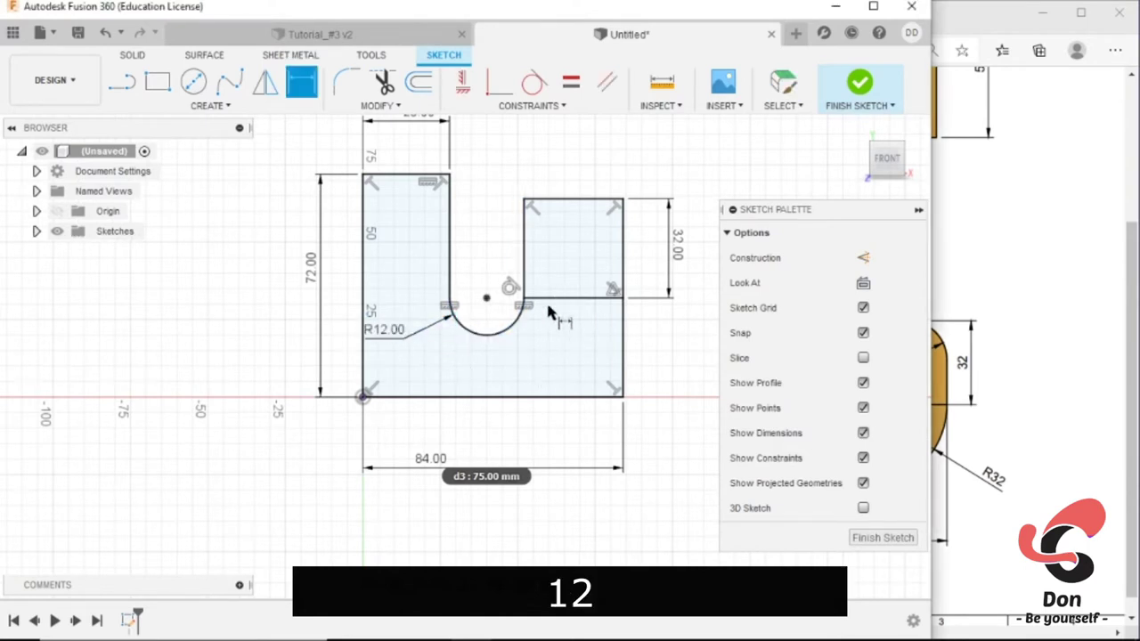
{"action": "left_click", "coordinate": [950, 406]}
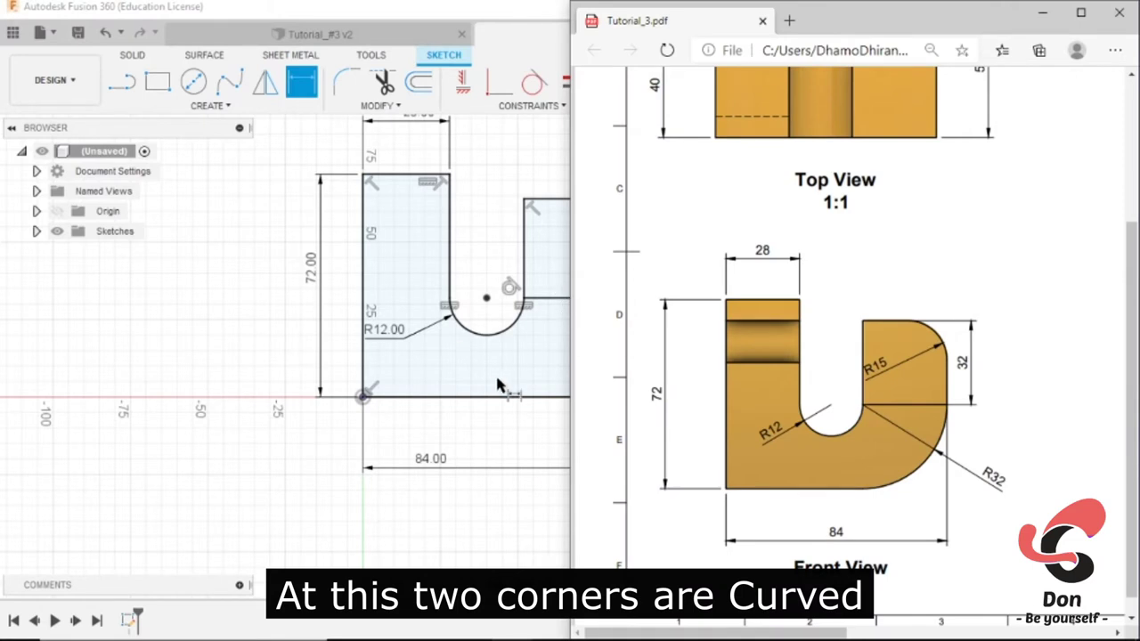
{"action": "left_click", "coordinate": [216, 360]}
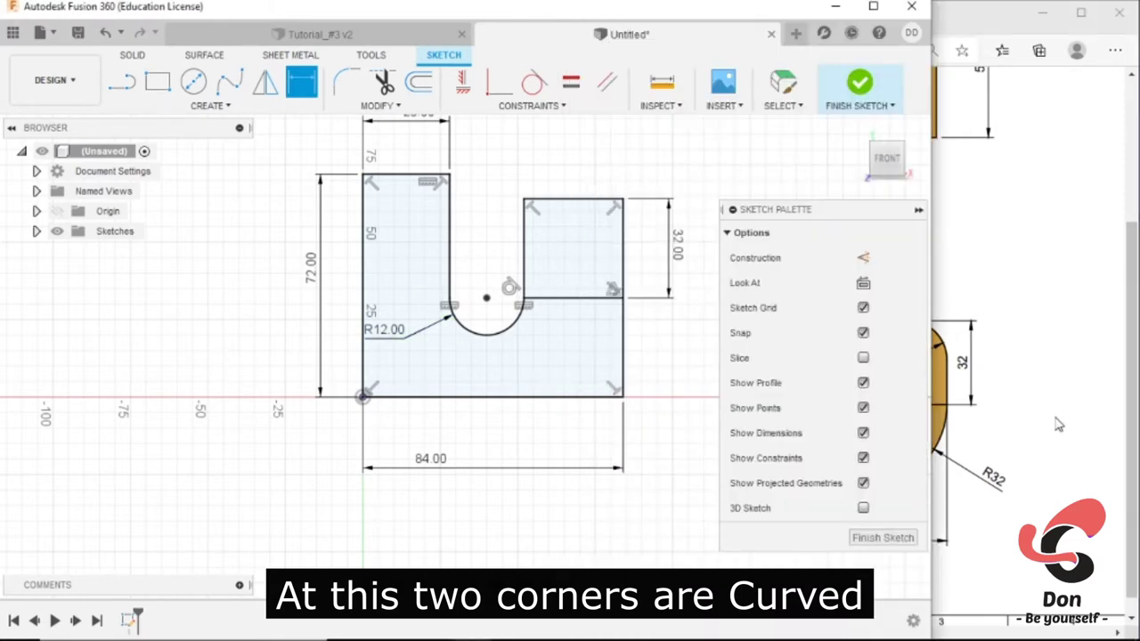
{"action": "left_click", "coordinate": [953, 392]}
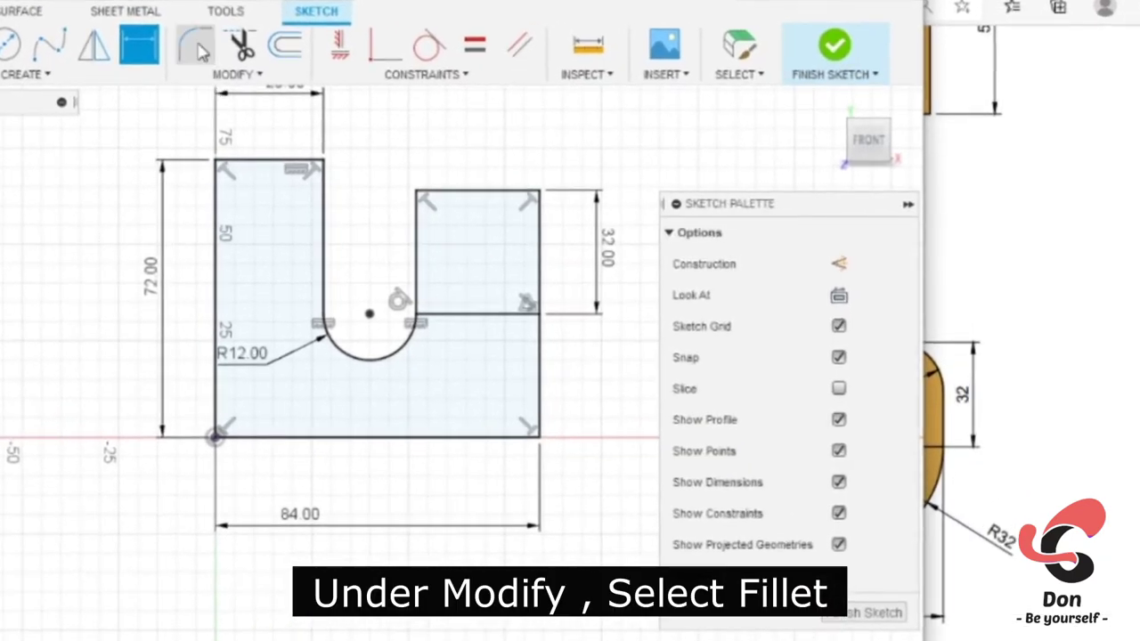
Fillet the right block's top-right corner with a 15 mm radius.
{"action": "left_click", "coordinate": [200, 50]}
{"action": "left_click", "coordinate": [539, 191]}
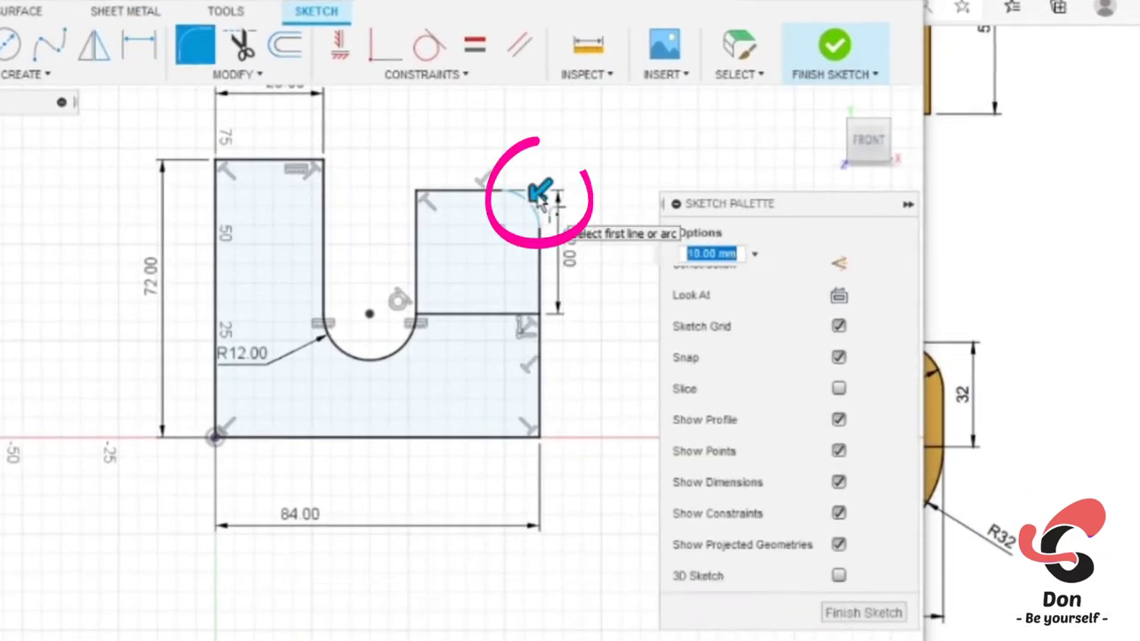
{"action": "type", "text": "15"}
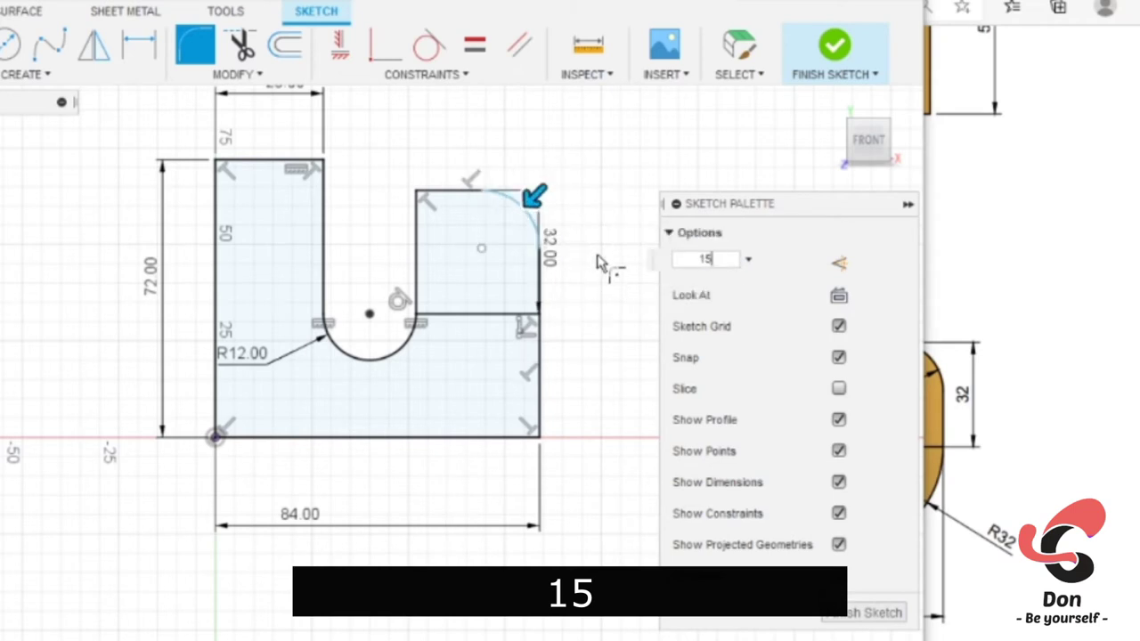
{"action": "key", "text": "Return"}
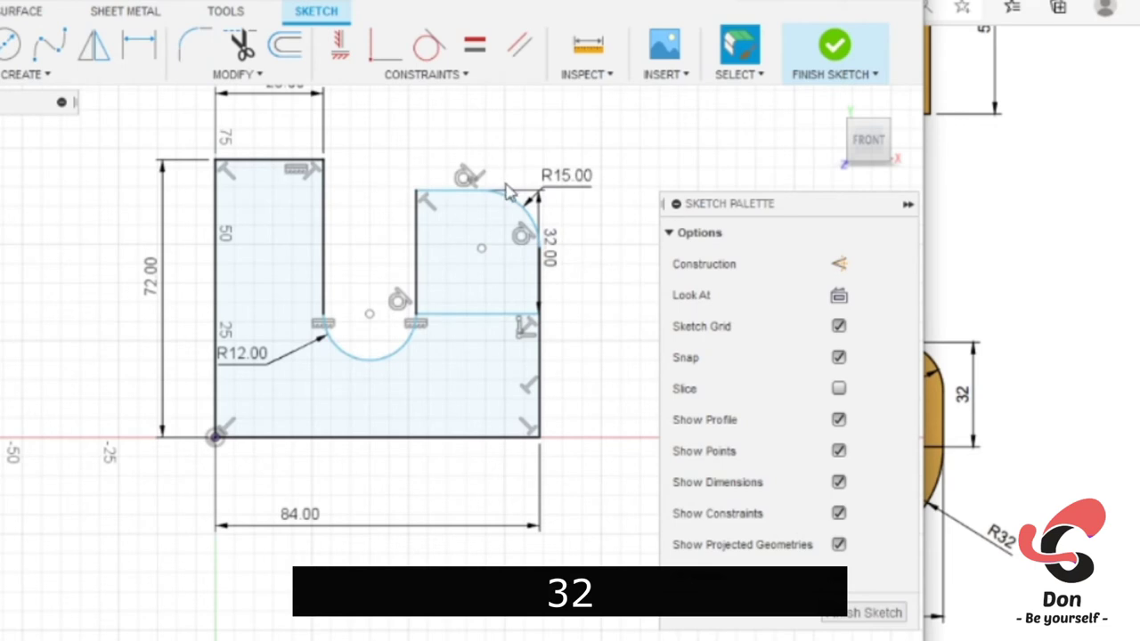
Check the drawing's radius, then fillet the bottom-right corner at 32 mm.
{"action": "left_click", "coordinate": [196, 45]}
{"action": "left_click", "coordinate": [989, 291]}
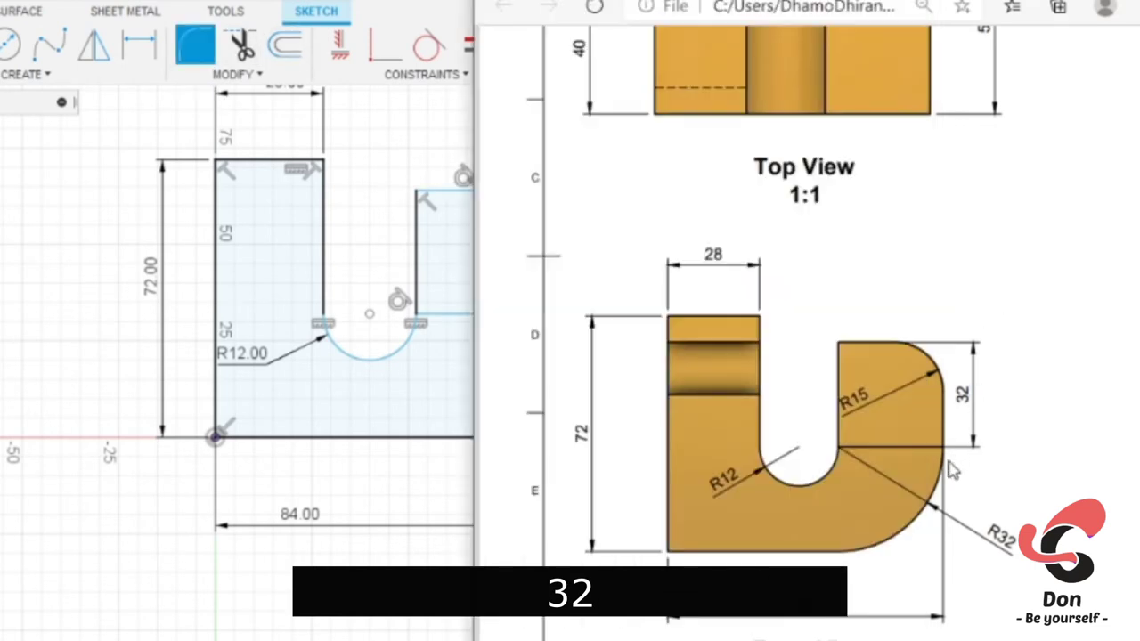
{"action": "left_click", "coordinate": [276, 534]}
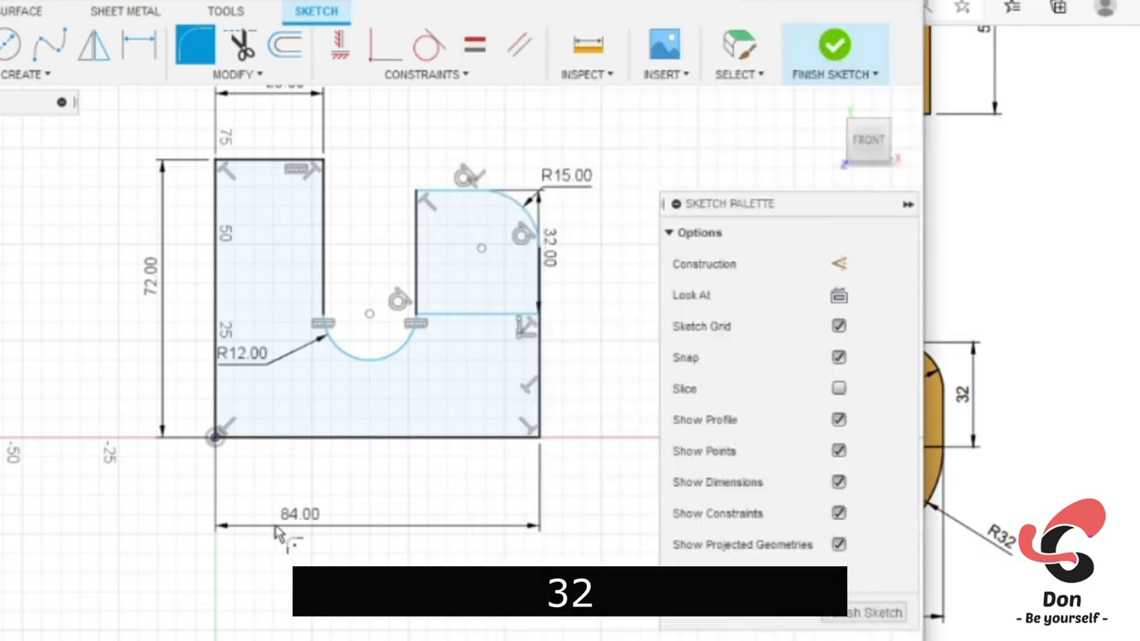
{"action": "left_click", "coordinate": [538, 437]}
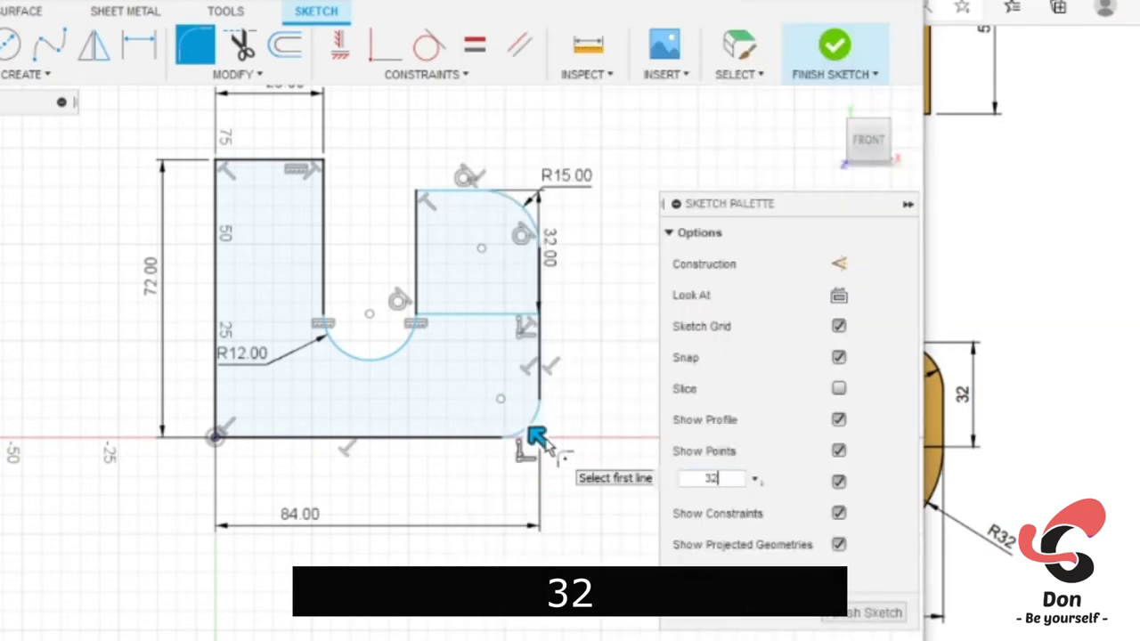
{"action": "type", "text": "2"}
{"action": "key", "text": "Return"}
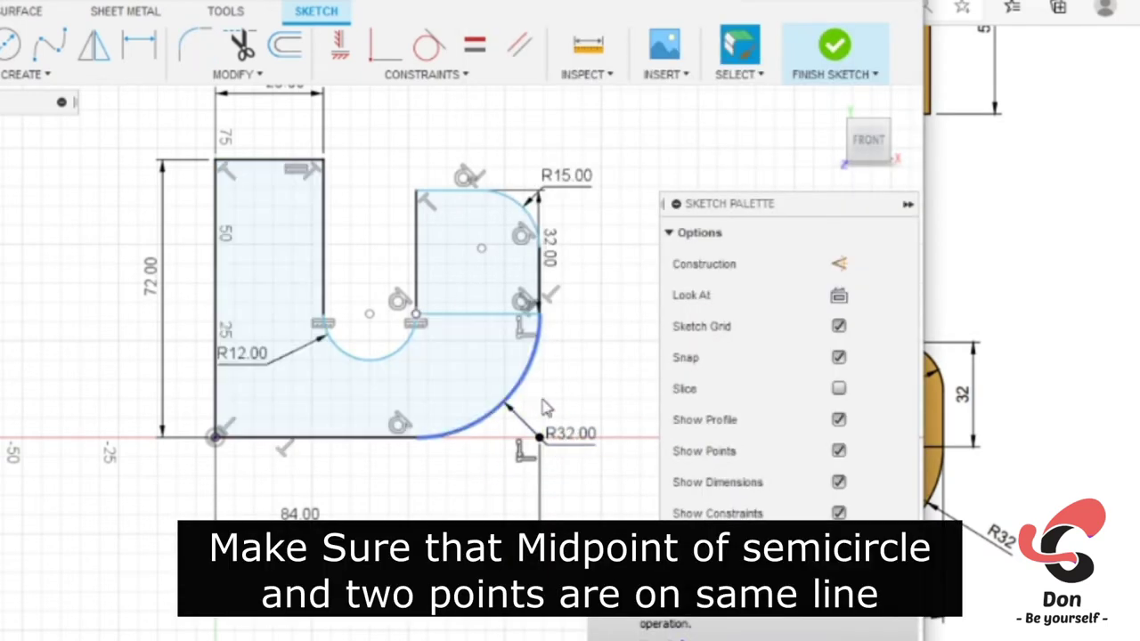
Level the arc centre with its right endpoint, drop a vertical line to the base, finish the sketch.
{"action": "left_click", "coordinate": [347, 61]}
{"action": "left_click", "coordinate": [415, 316]}
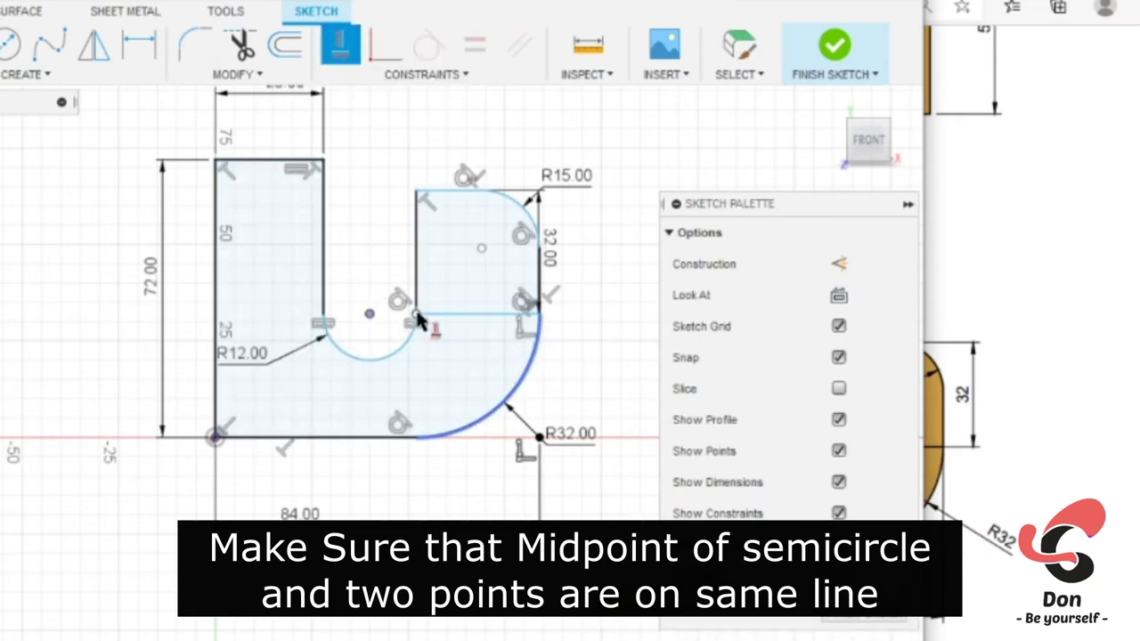
{"action": "left_click", "coordinate": [533, 386]}
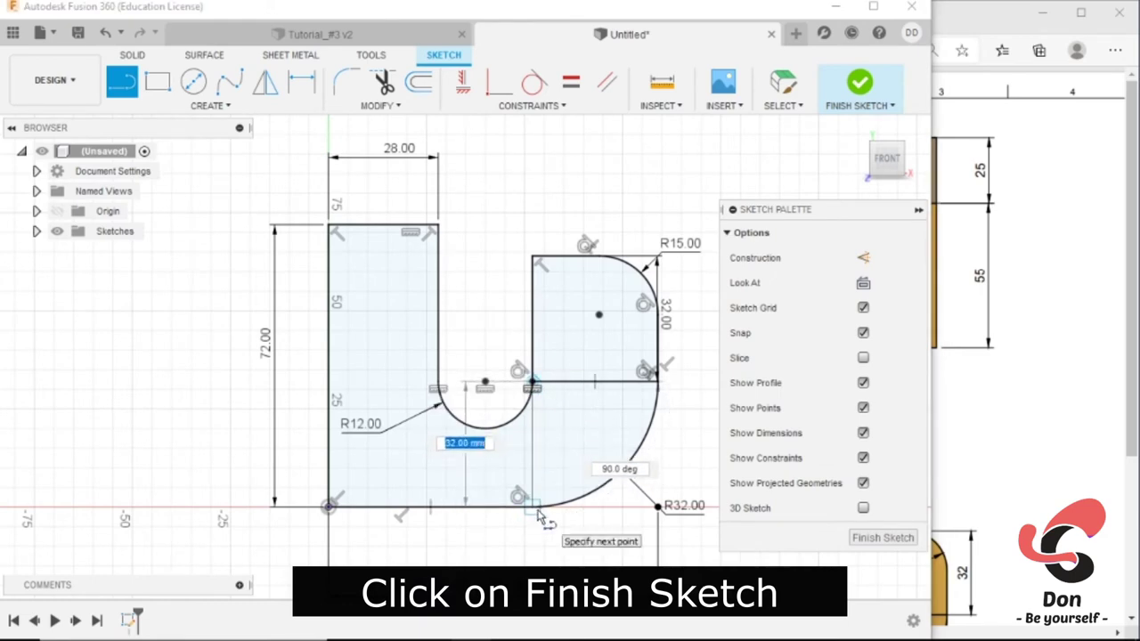
{"action": "left_click", "coordinate": [537, 509]}
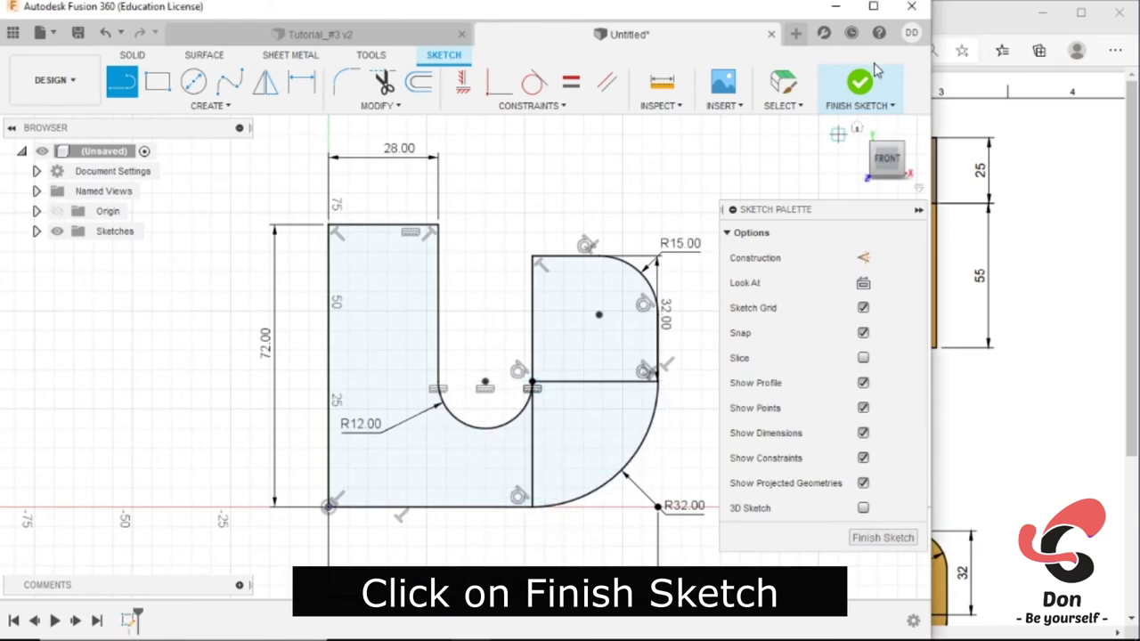
{"action": "left_click", "coordinate": [857, 85]}
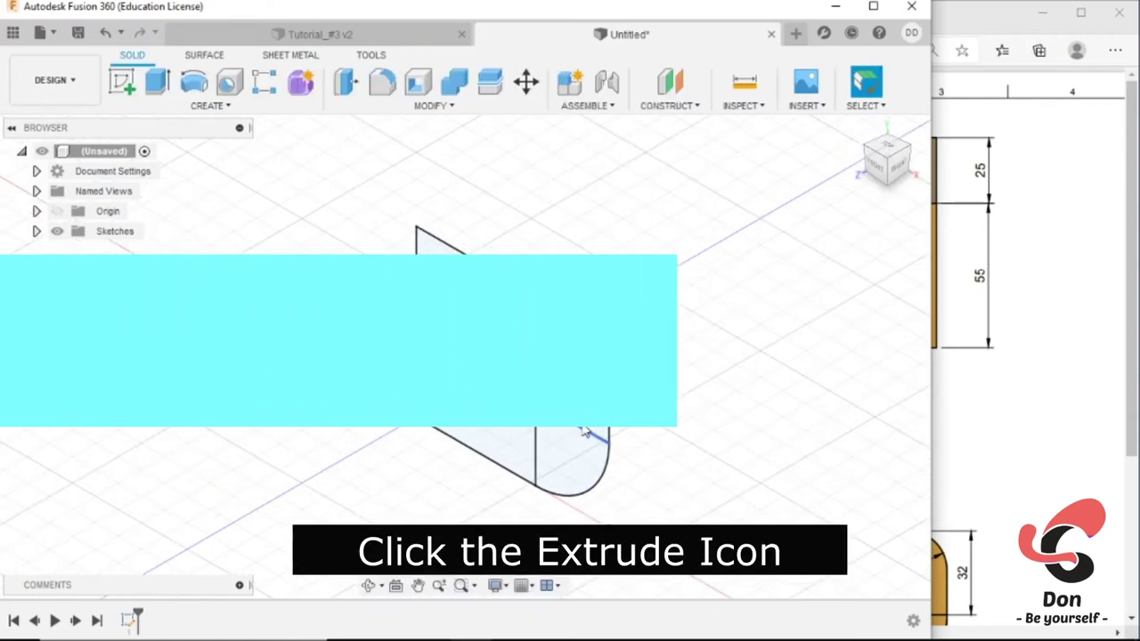
Select both right-side rounded profiles and set the extrusion to -25 mm as a New Body.
{"action": "left_click", "coordinate": [157, 81]}
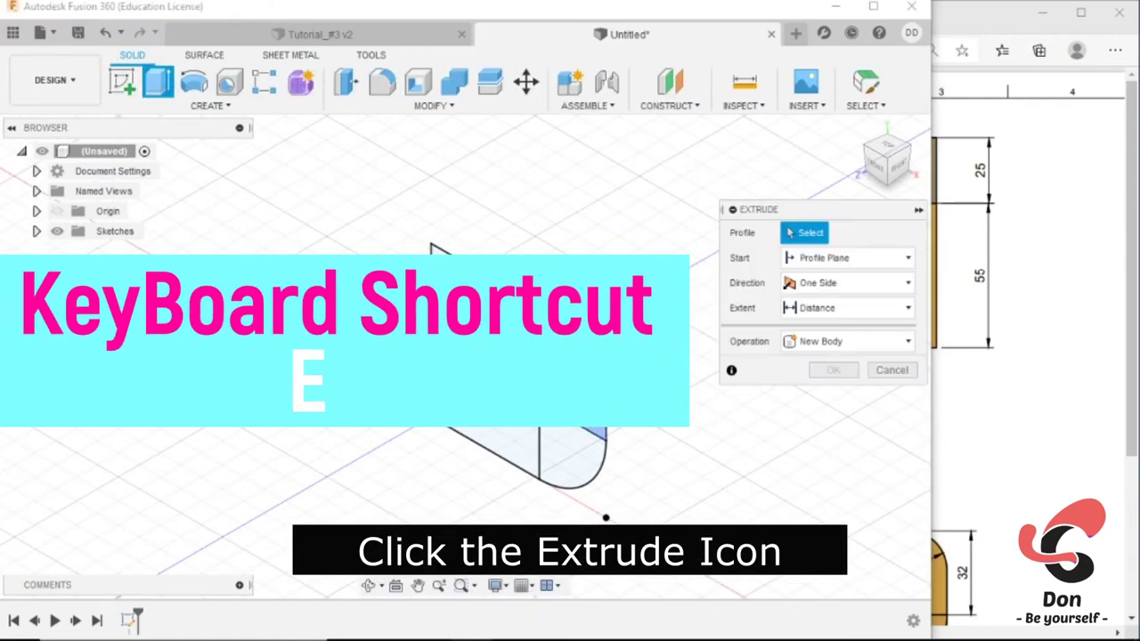
{"action": "left_click", "coordinate": [570, 455]}
{"action": "left_click", "coordinate": [541, 466]}
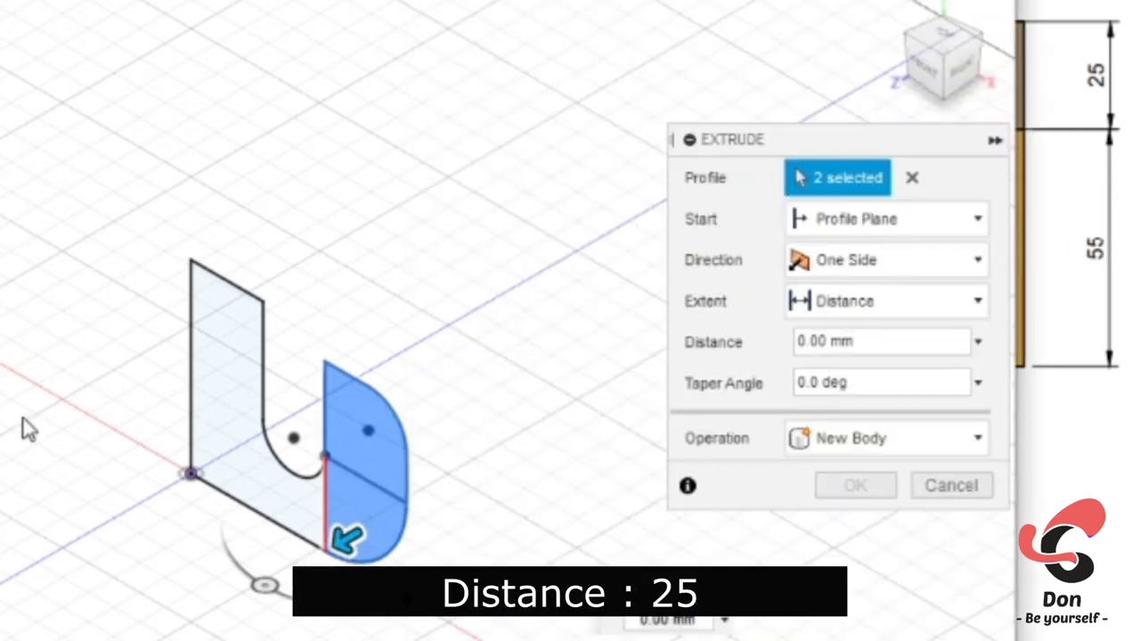
{"action": "left_click_drag", "start_coordinate": [348, 539], "coordinate": [465, 471]}
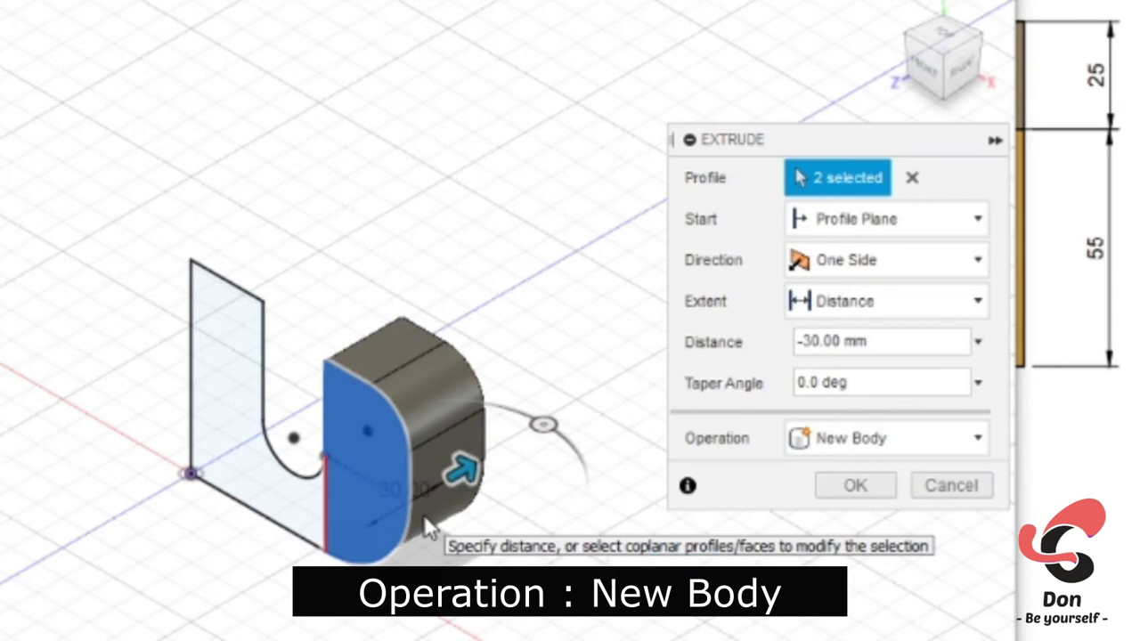
{"action": "type", "text": "-25"}
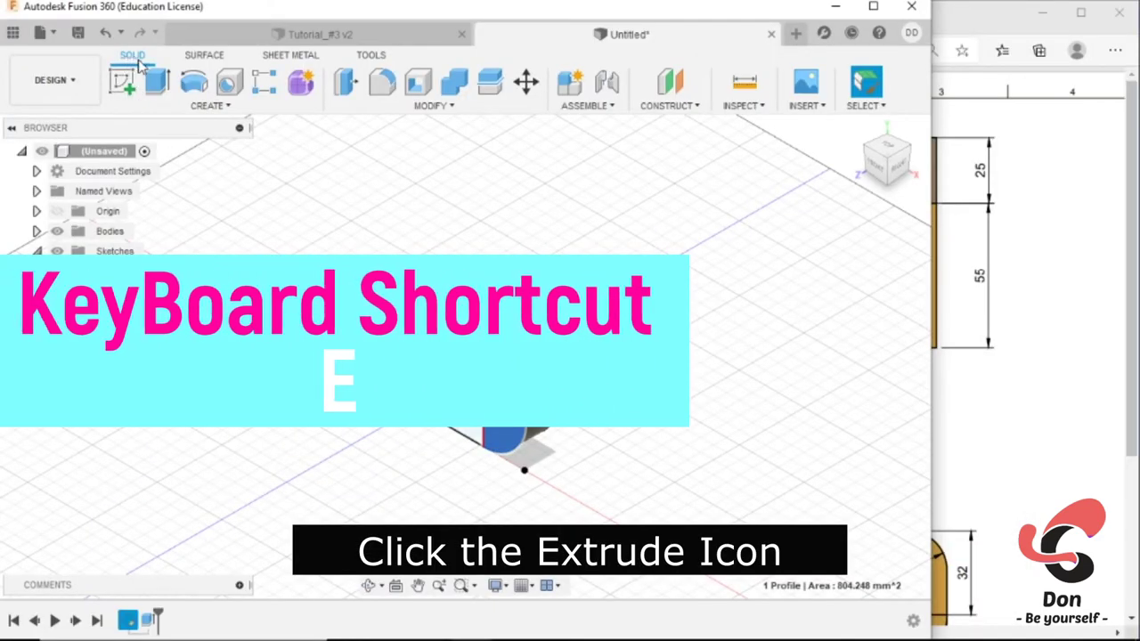
Extrude the base profile 55 mm with the Join operation and confirm it.
{"action": "left_click", "coordinate": [156, 82]}
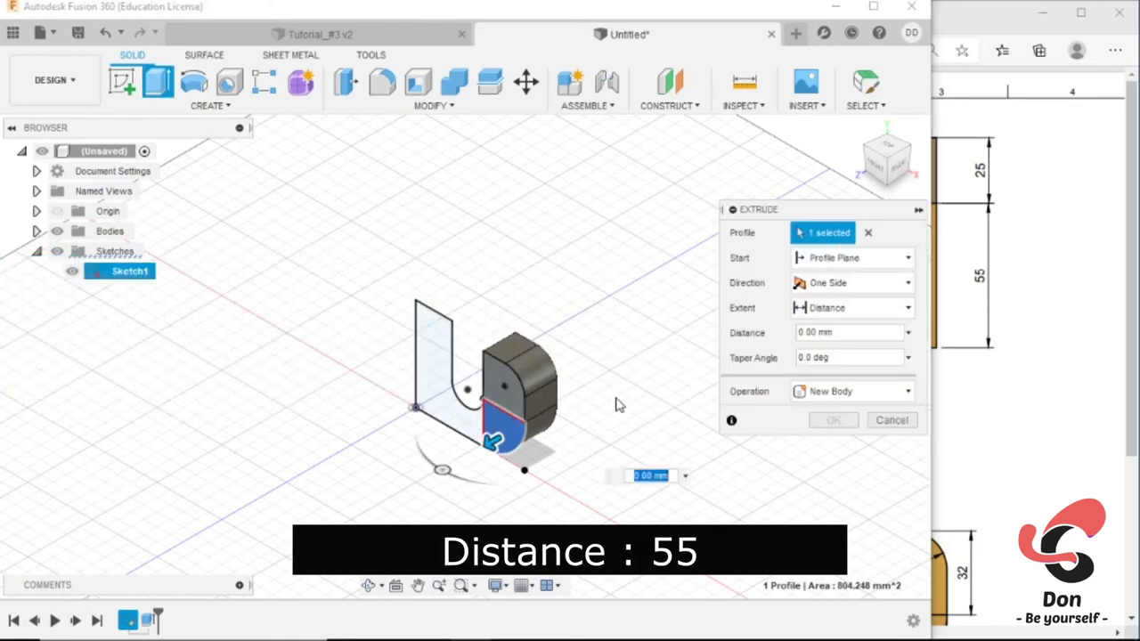
{"action": "type", "text": "55"}
{"action": "key", "text": "Return"}
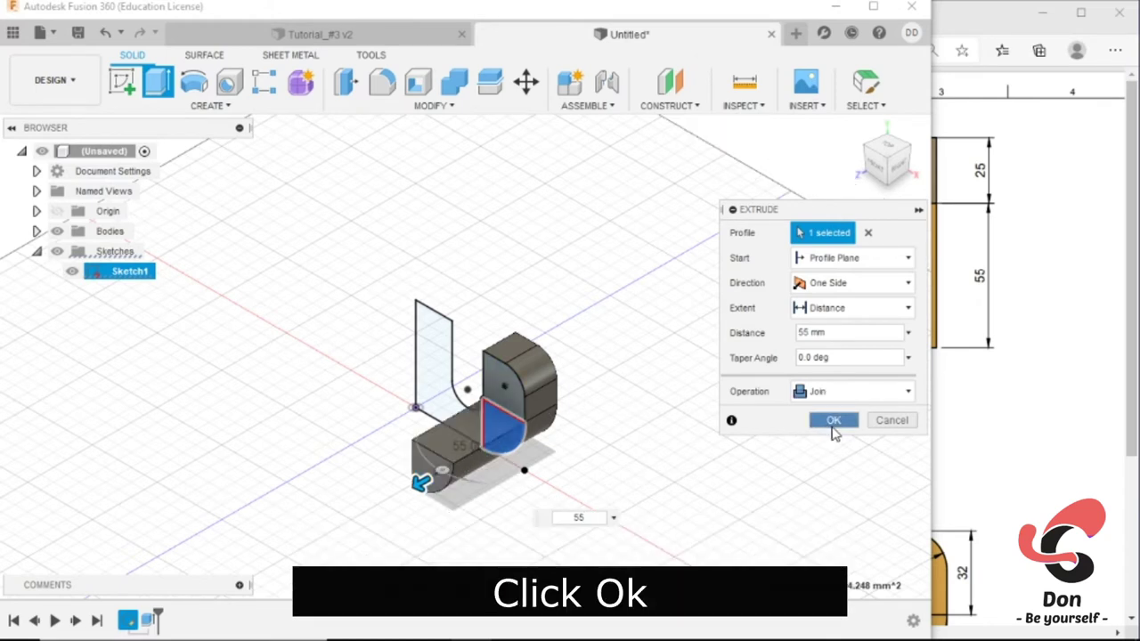
{"action": "left_click", "coordinate": [834, 422]}
{"action": "left_click", "coordinate": [958, 366]}
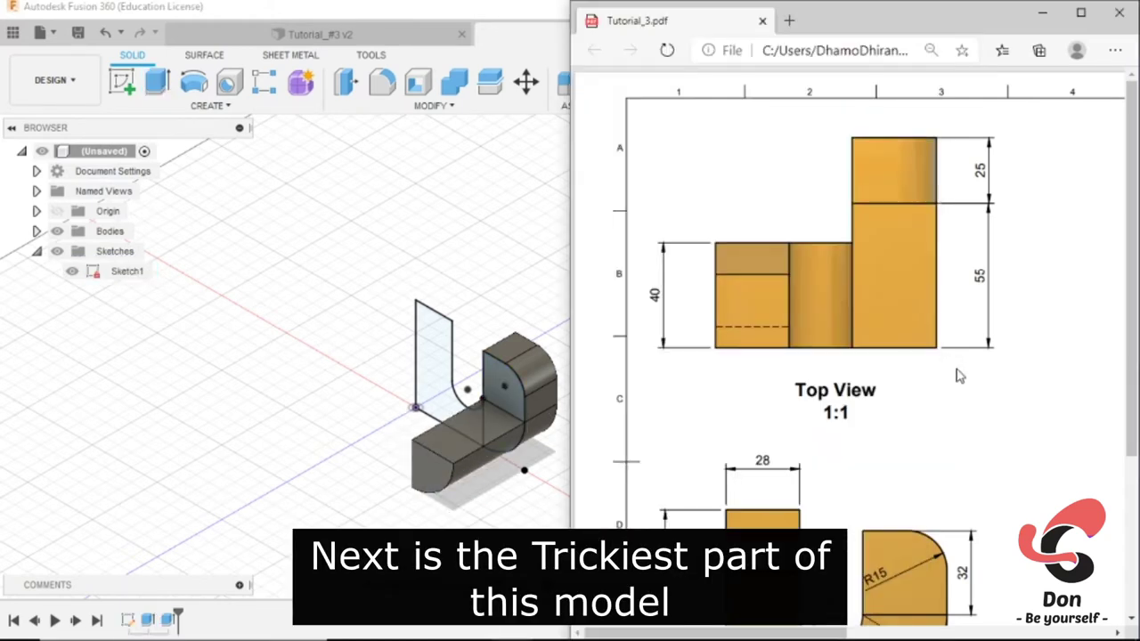
Scroll the reference PDF across to the Side View's dimensioned profile and isometric view.
{"action": "scroll", "coordinate": [876, 403], "scroll_direction": "down", "scroll_amount": 3}
{"action": "scroll", "coordinate": [870, 410], "scroll_direction": "up", "scroll_amount": 3}
{"action": "scroll", "coordinate": [870, 409], "scroll_direction": "right", "scroll_amount": 3}
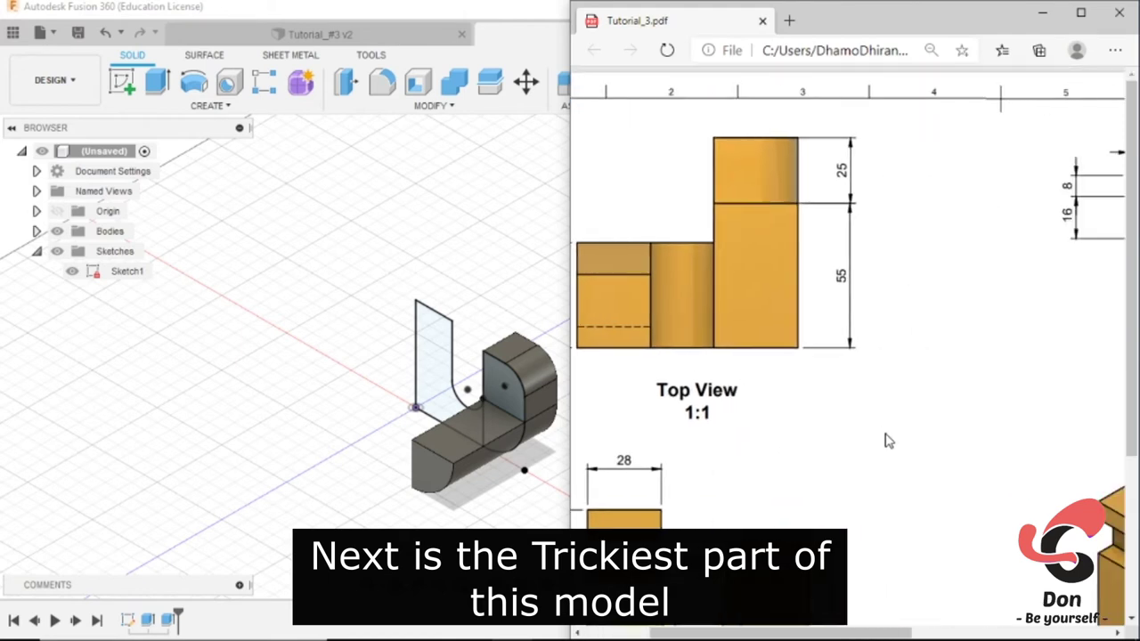
{"action": "scroll", "coordinate": [886, 437], "scroll_direction": "right", "scroll_amount": 1}
{"action": "scroll", "coordinate": [971, 462], "scroll_direction": "right", "scroll_amount": 3}
{"action": "scroll", "coordinate": [970, 462], "scroll_direction": "down", "scroll_amount": 3}
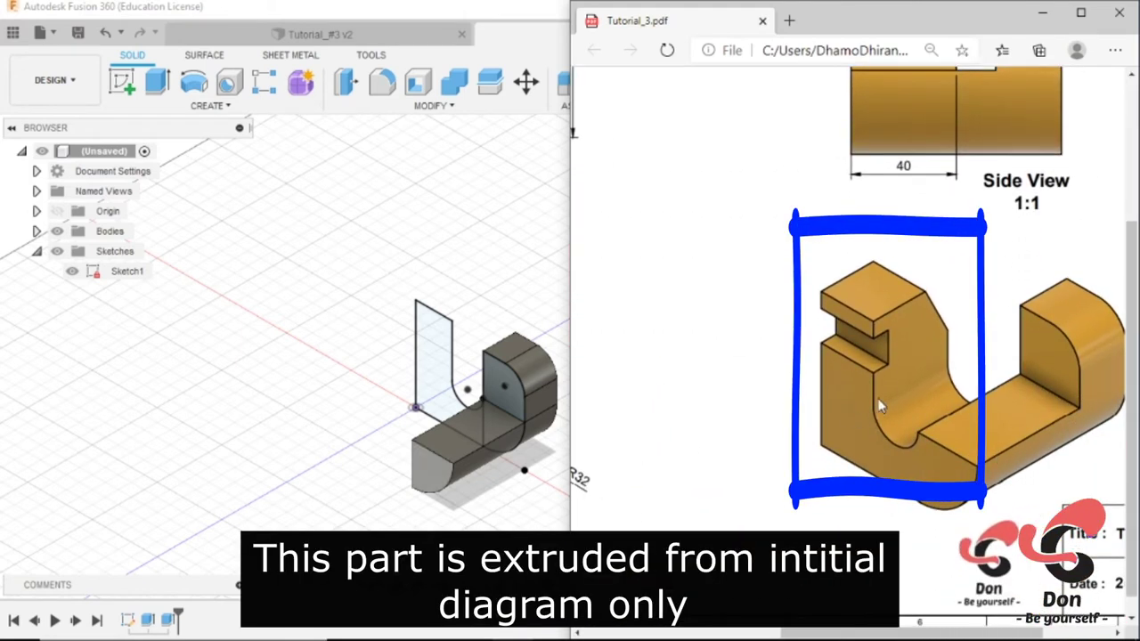
{"action": "scroll", "coordinate": [946, 338], "scroll_direction": "up", "scroll_amount": 2}
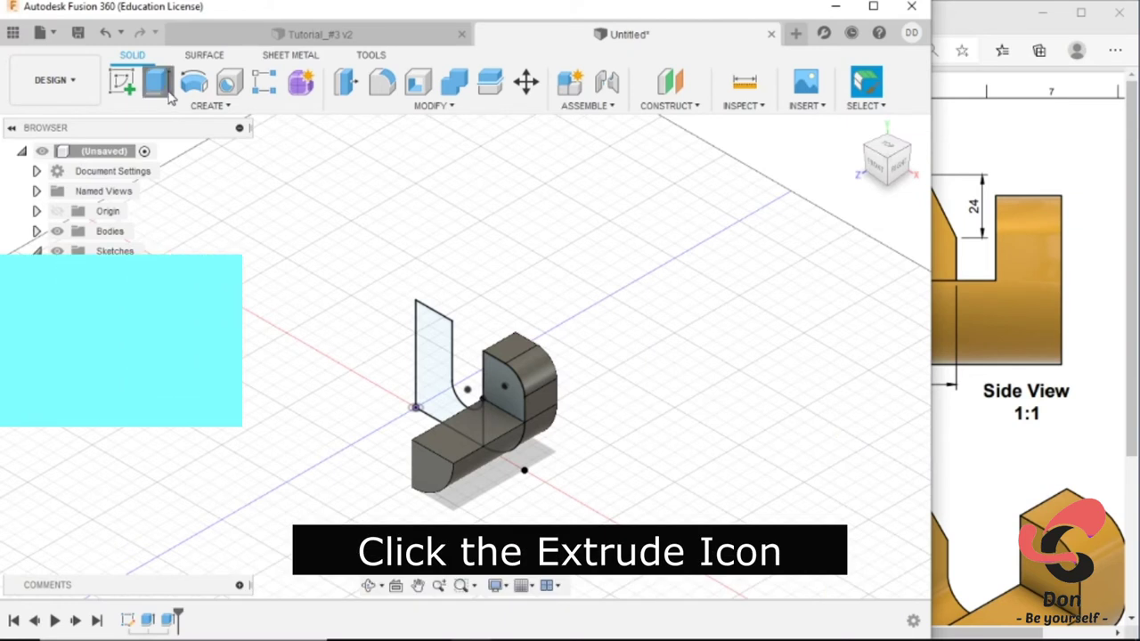
Extrude the U profile 40 mm from a 15 mm offset start plane, joined to the body.
{"action": "key", "text": "e"}
{"action": "left_click", "coordinate": [453, 445]}
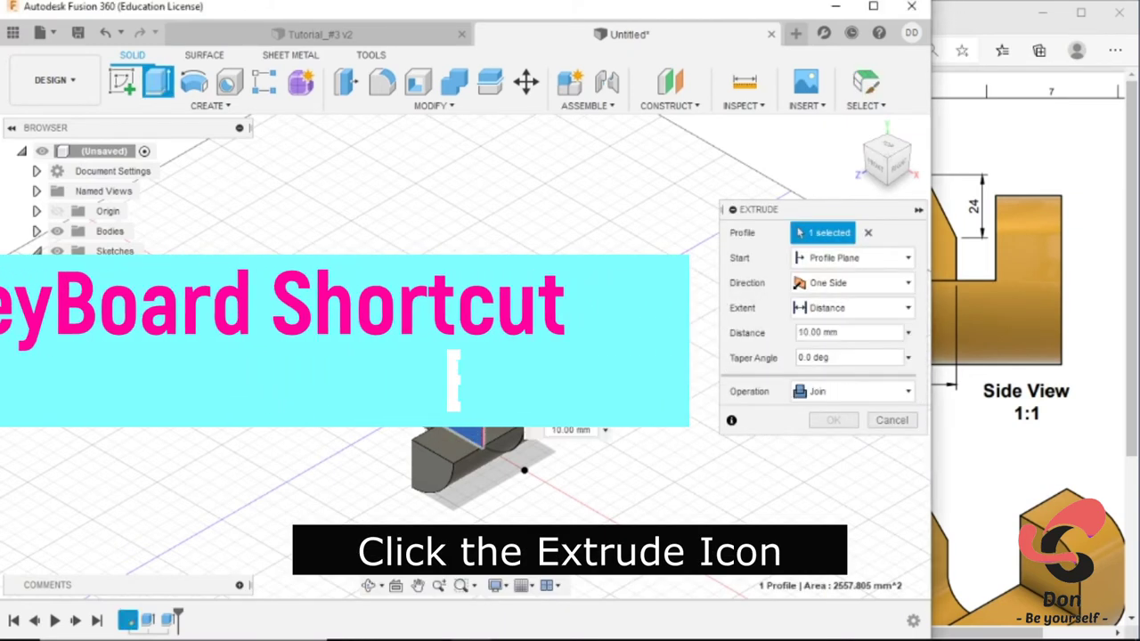
{"action": "left_click_drag", "start_coordinate": [374, 417], "coordinate": [393, 465]}
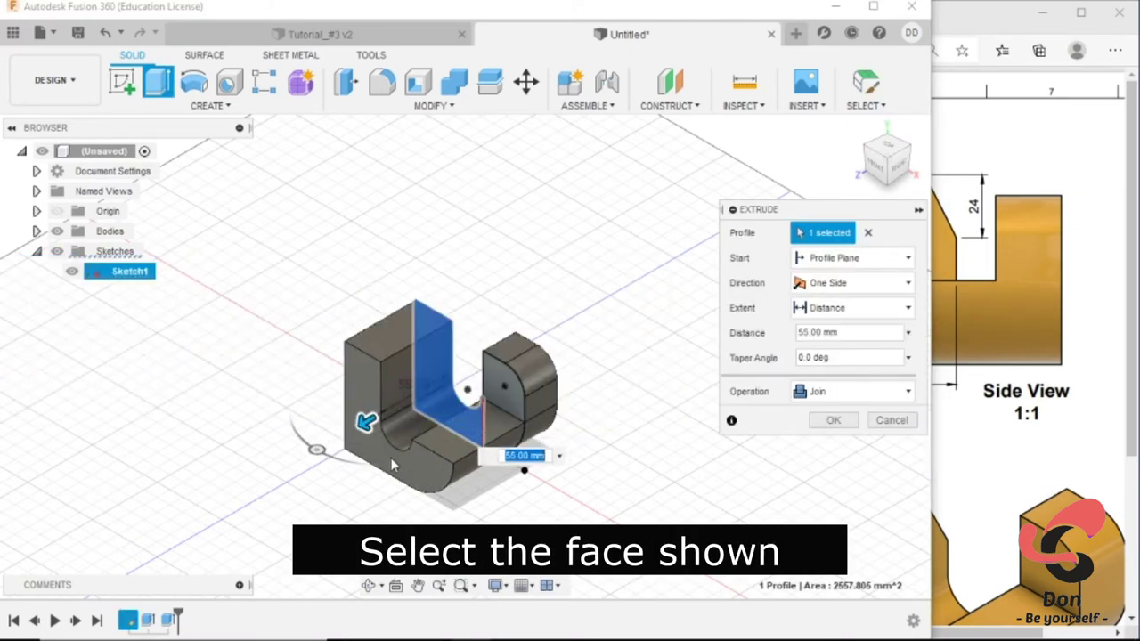
{"action": "left_click", "coordinate": [886, 159]}
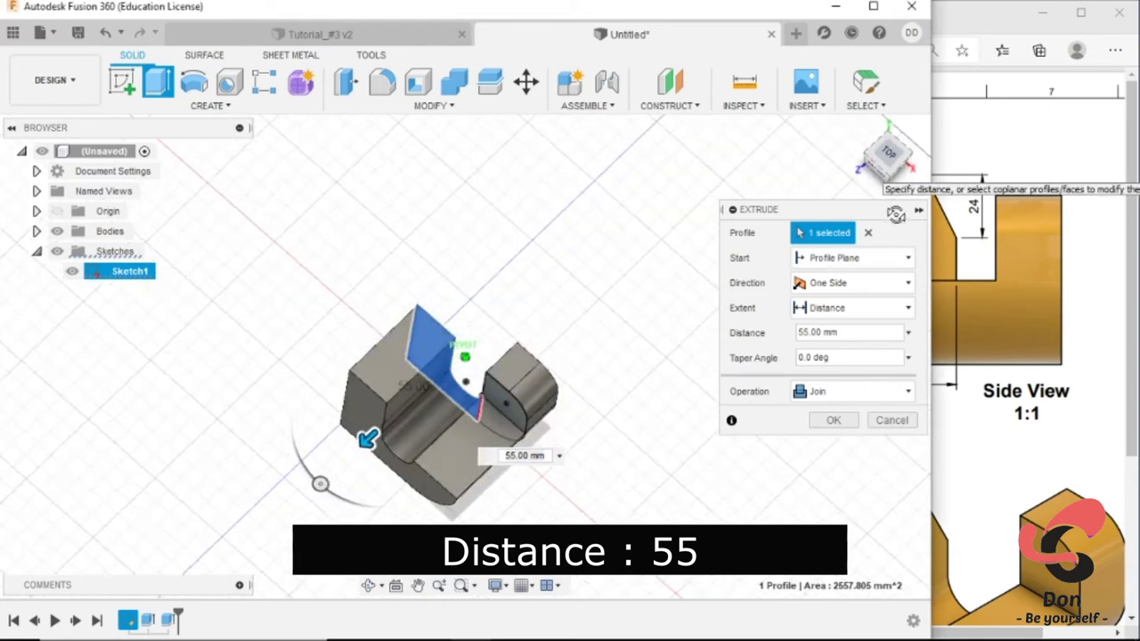
{"action": "left_click_drag", "start_coordinate": [886, 160], "coordinate": [877, 173]}
{"action": "left_click", "coordinate": [829, 257]}
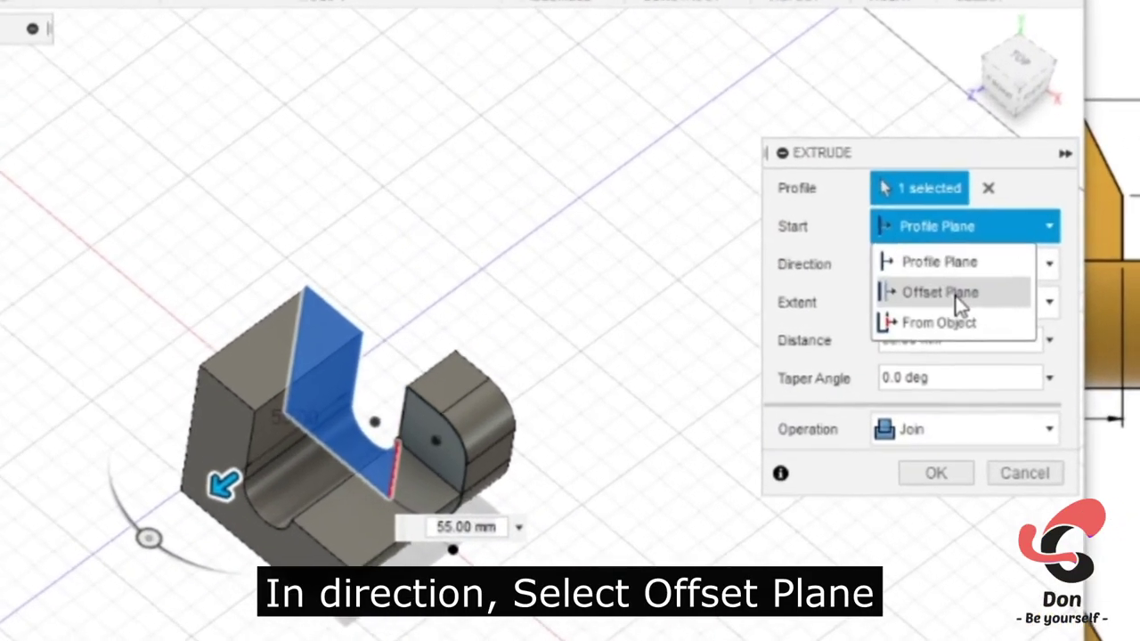
{"action": "left_click", "coordinate": [957, 294]}
{"action": "double_click", "coordinate": [1004, 257]}
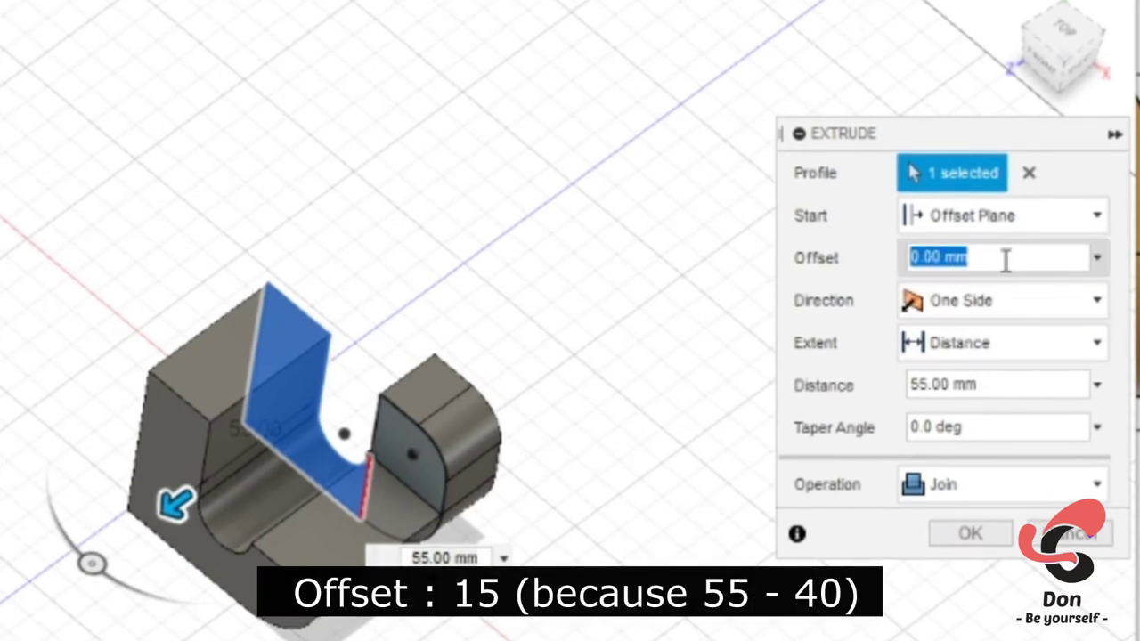
{"action": "type", "text": "5"}
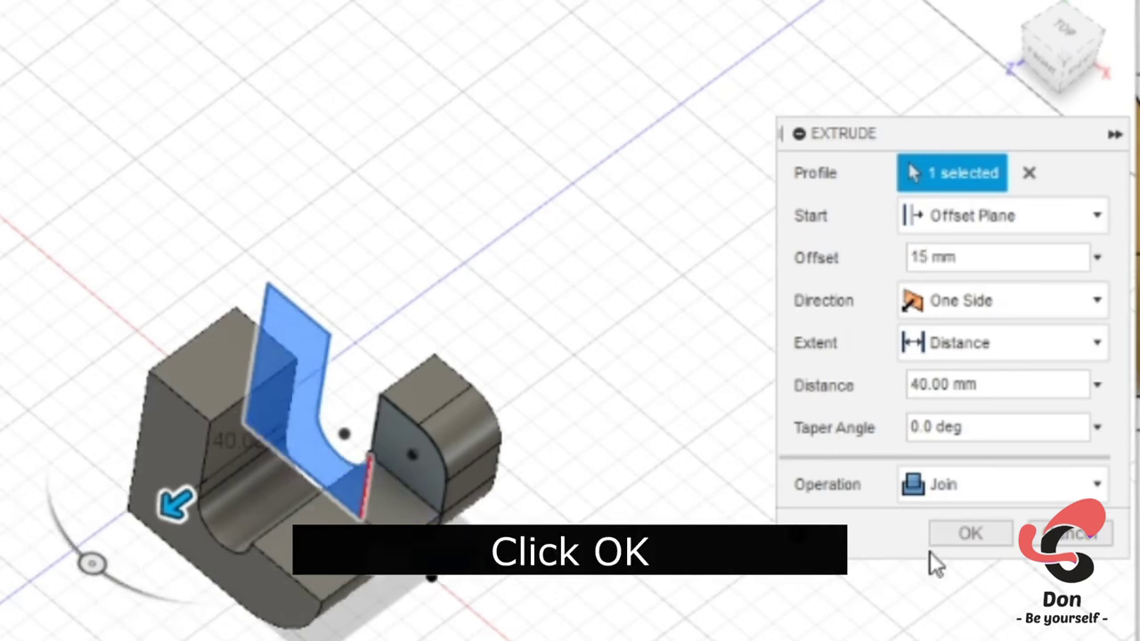
{"action": "left_click", "coordinate": [966, 536]}
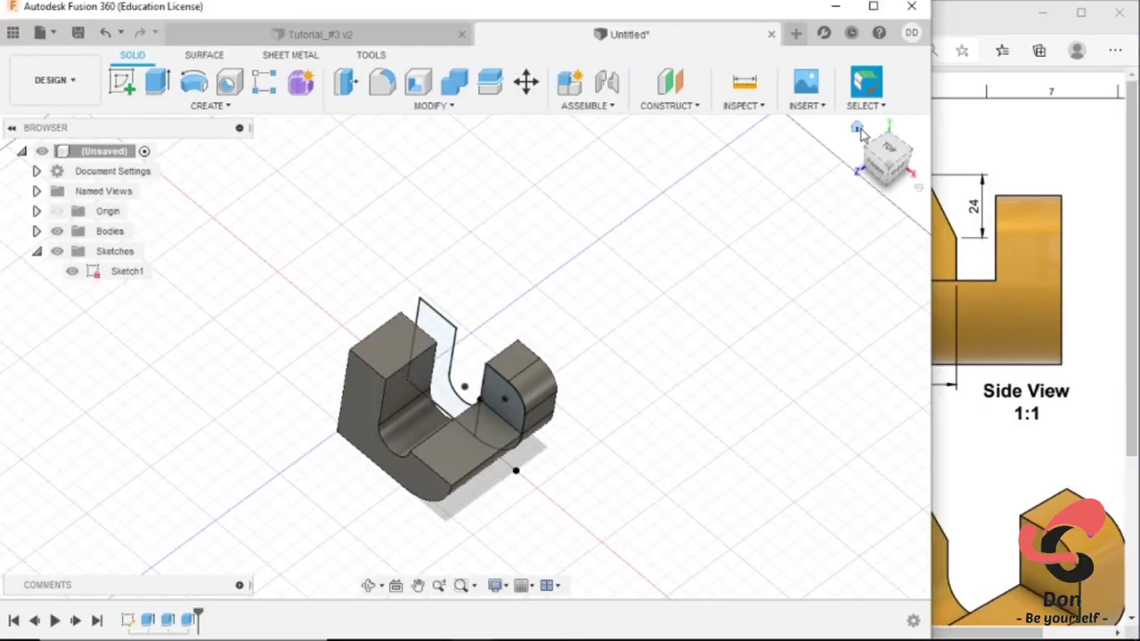
Zoom in on the bracket and check the reference drawing before returning to the model.
{"action": "left_click", "coordinate": [859, 129]}
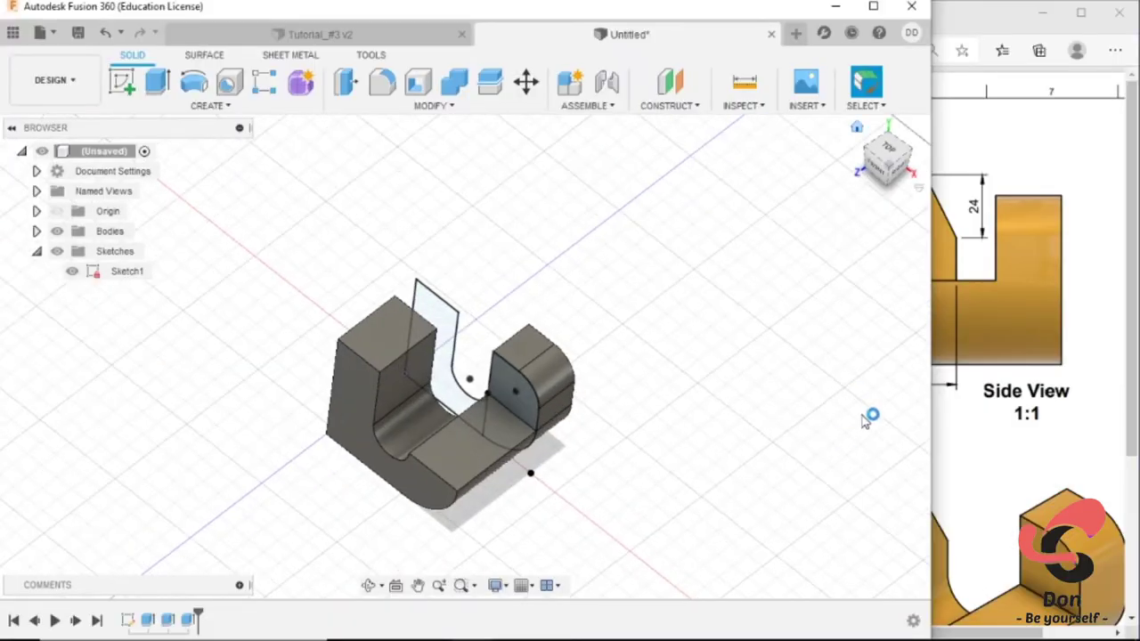
{"action": "left_click", "coordinate": [960, 407]}
{"action": "scroll", "coordinate": [960, 407], "scroll_direction": "down", "scroll_amount": 3}
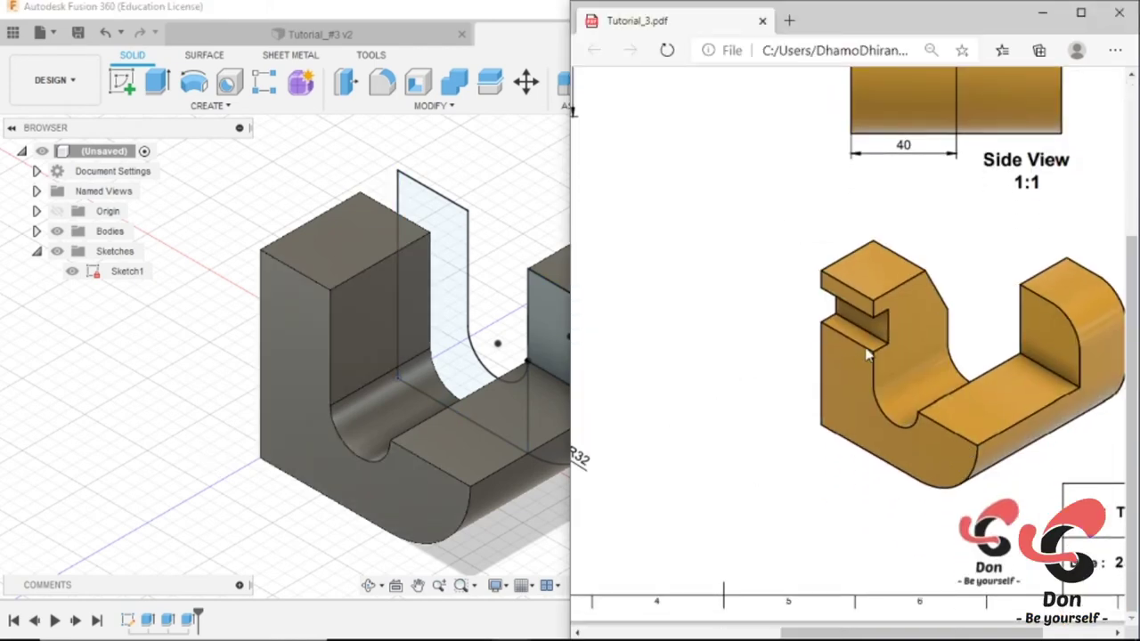
{"action": "scroll", "coordinate": [812, 434], "scroll_direction": "up", "scroll_amount": 3}
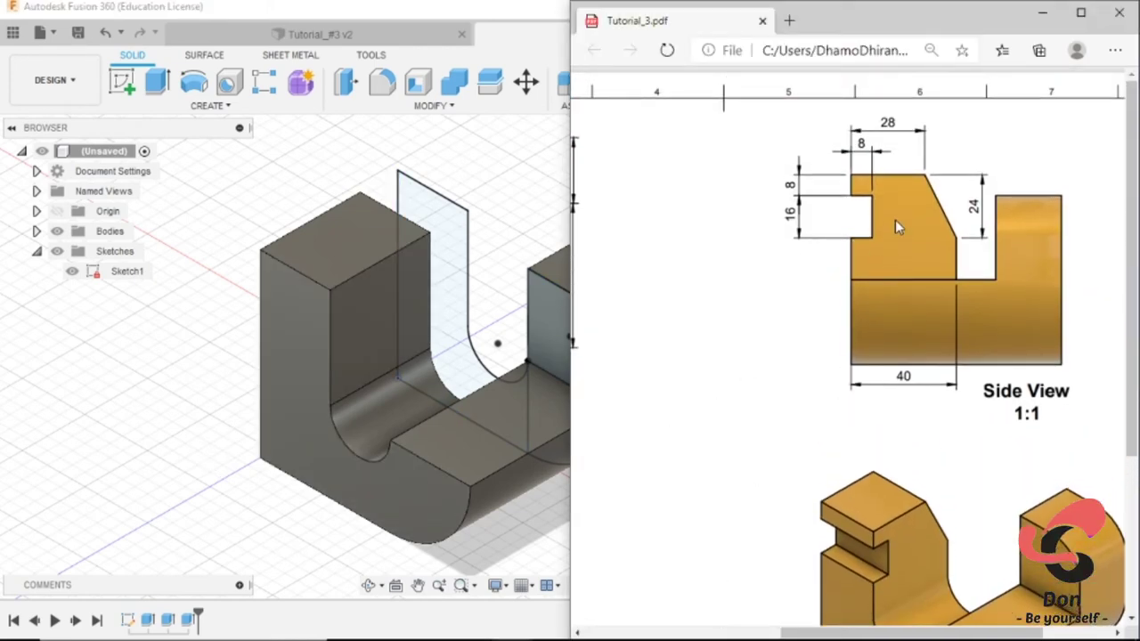
{"action": "left_click", "coordinate": [296, 383]}
Place Sketch2 on the tall post's left side face, then consult the reference drawing.
{"action": "left_click", "coordinate": [122, 81]}
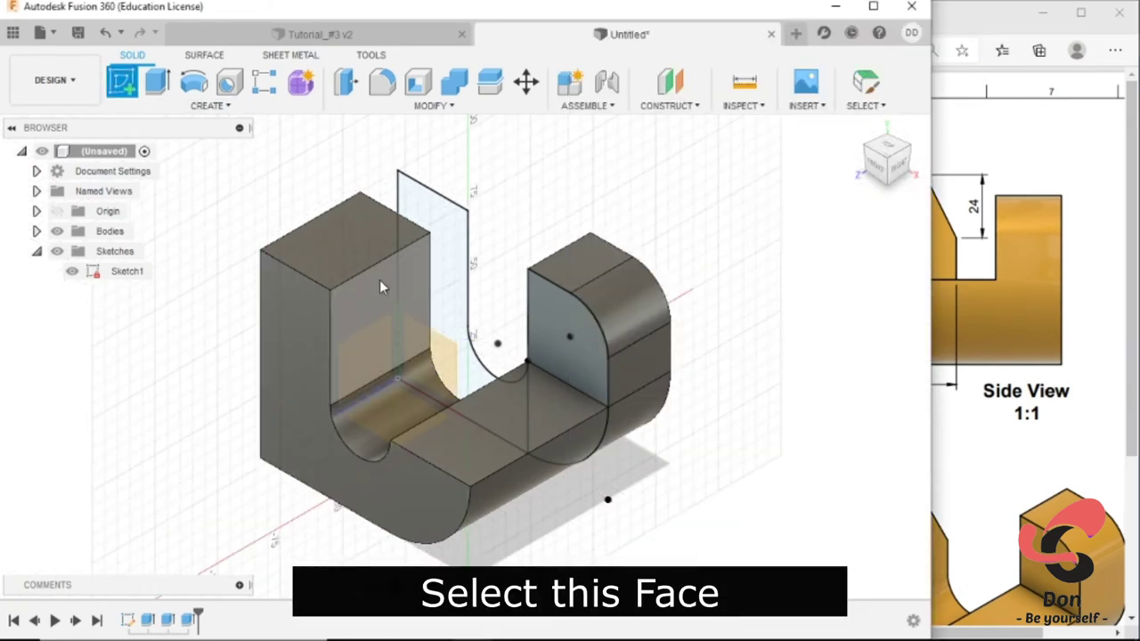
{"action": "left_click", "coordinate": [381, 280]}
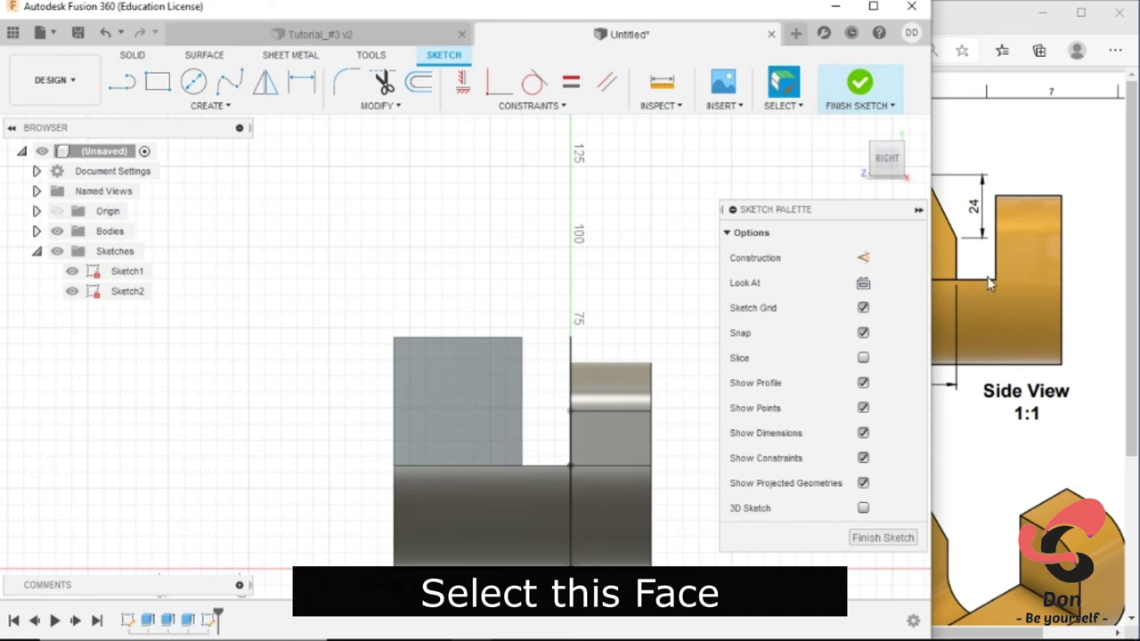
{"action": "left_click", "coordinate": [988, 283]}
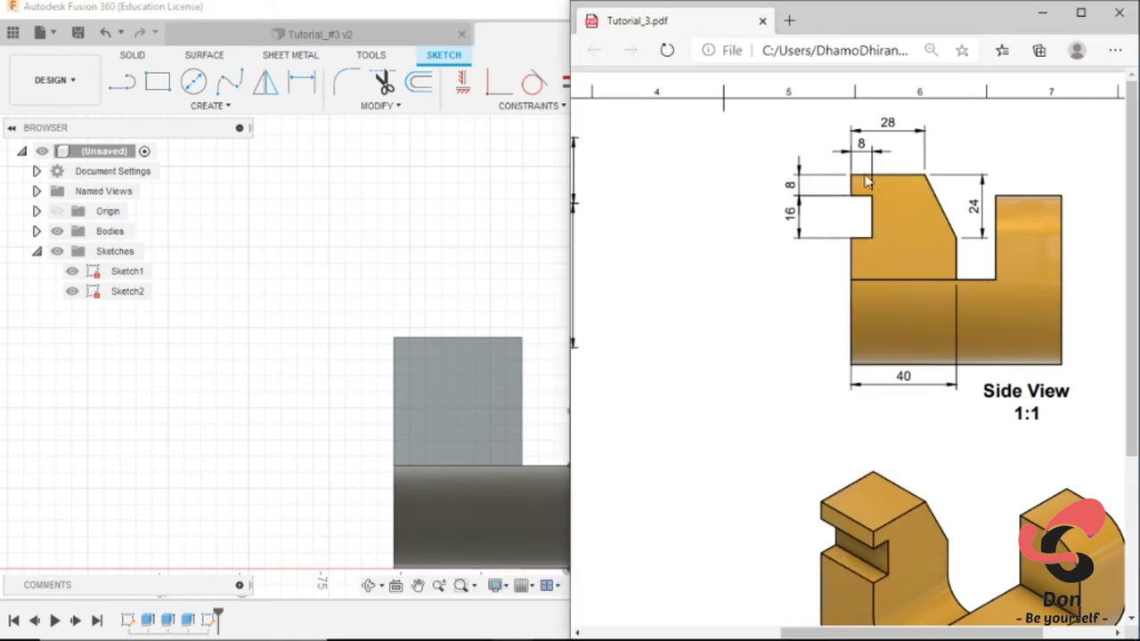
Draw a small notch outline on the post's left edge and a slanted line from its top edge.
{"action": "left_click", "coordinate": [379, 293]}
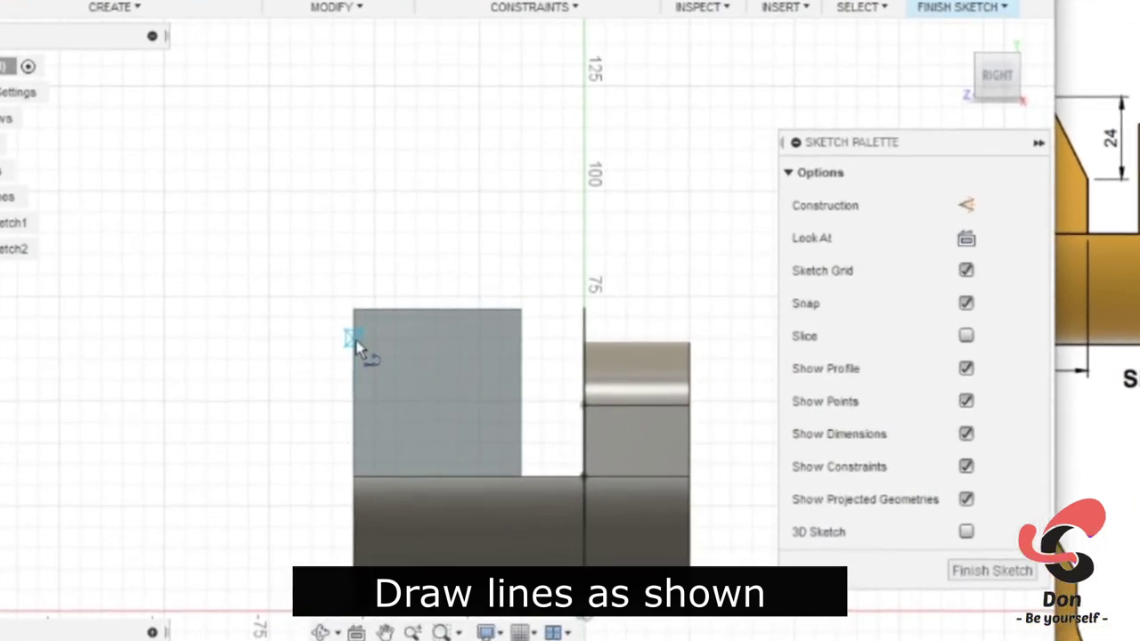
{"action": "left_click", "coordinate": [382, 347]}
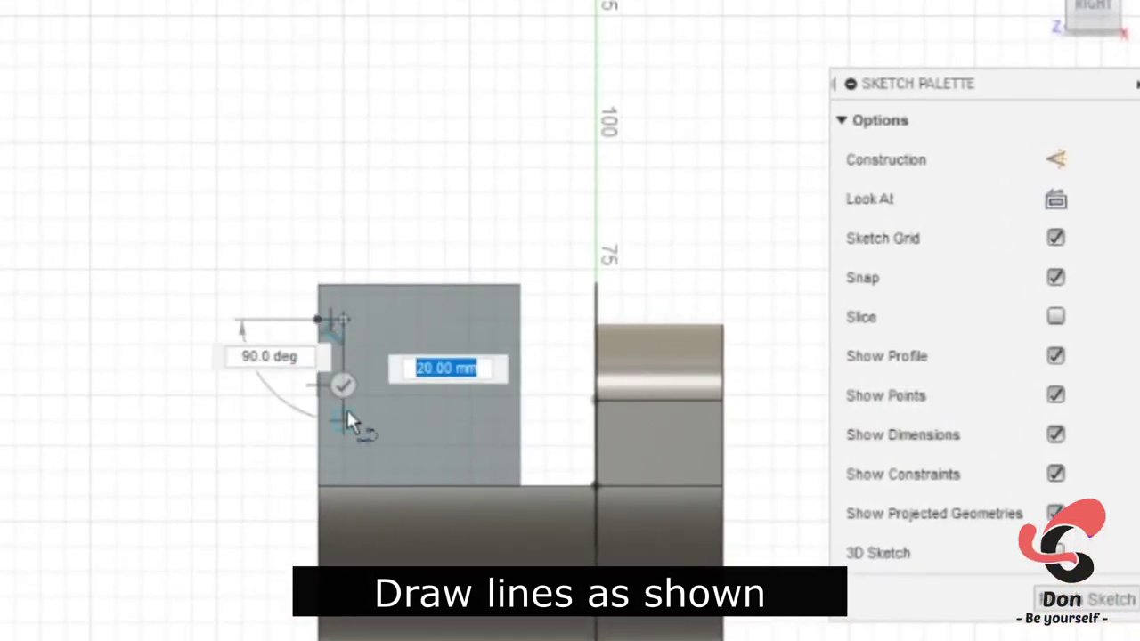
{"action": "left_click", "coordinate": [344, 407]}
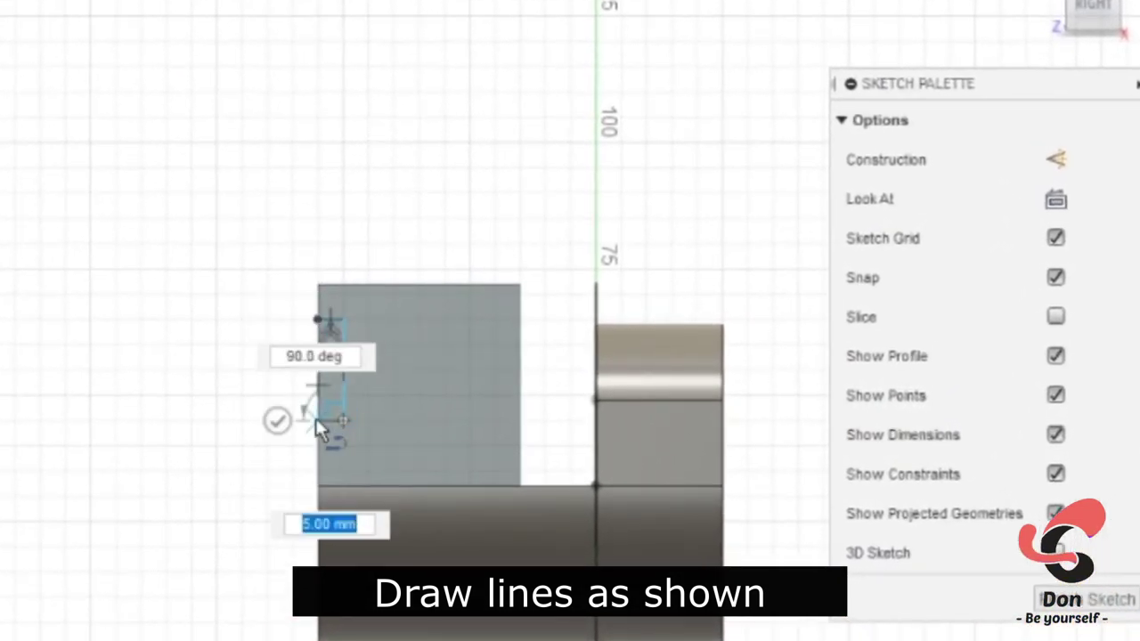
{"action": "left_click", "coordinate": [321, 420]}
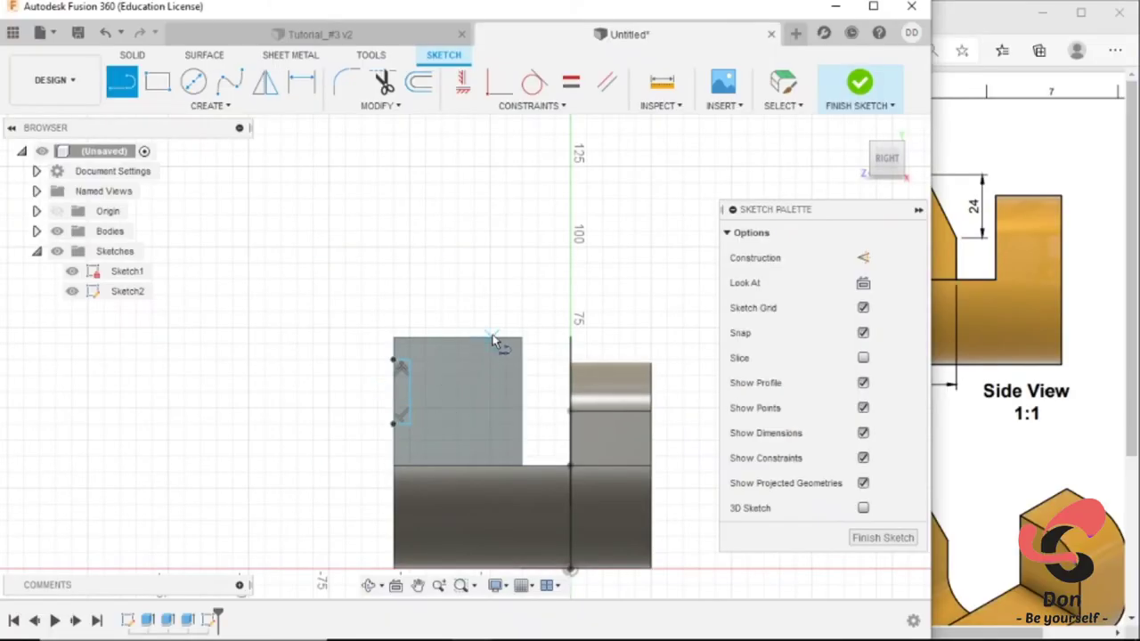
{"action": "left_click", "coordinate": [492, 339]}
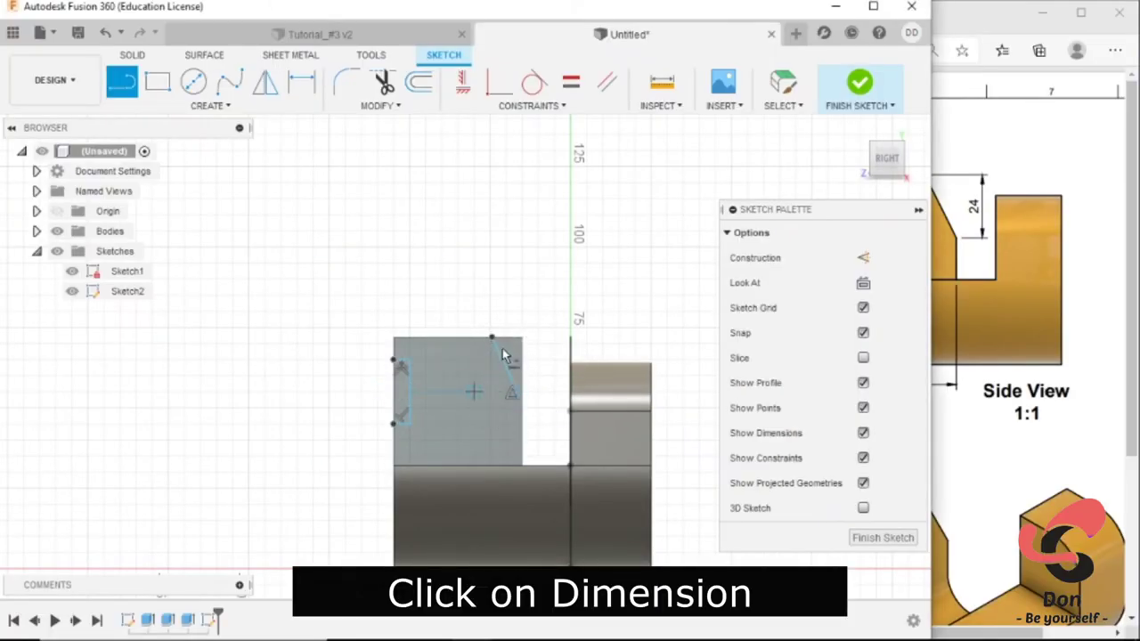
{"action": "left_click", "coordinate": [933, 378]}
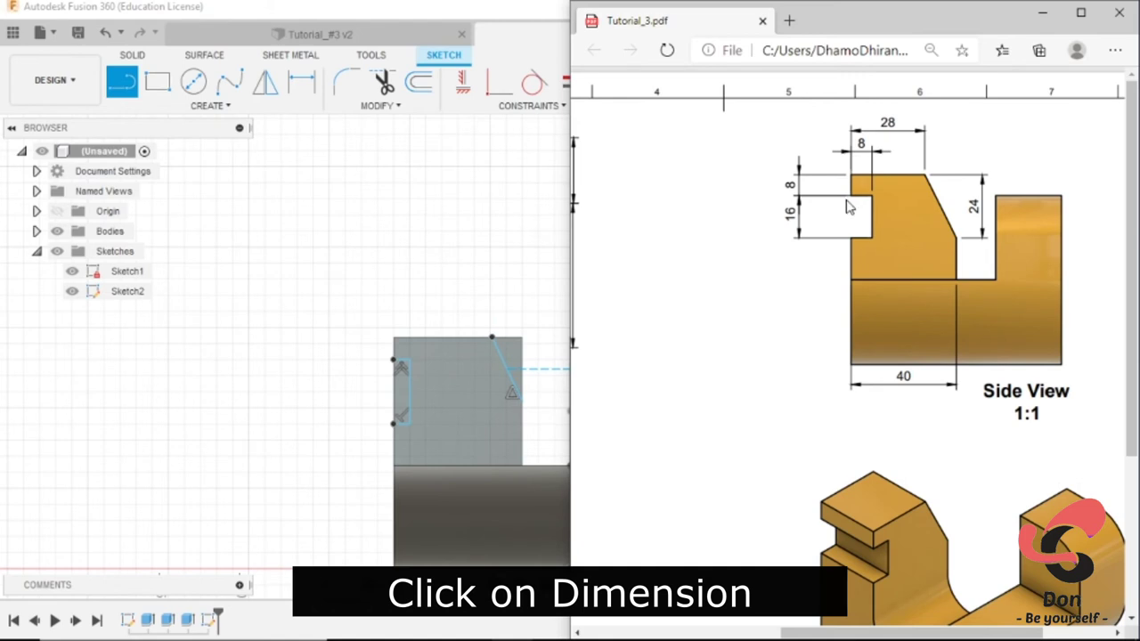
{"action": "left_click", "coordinate": [301, 82]}
{"action": "scroll", "coordinate": [396, 361], "scroll_direction": "up", "scroll_amount": 3}
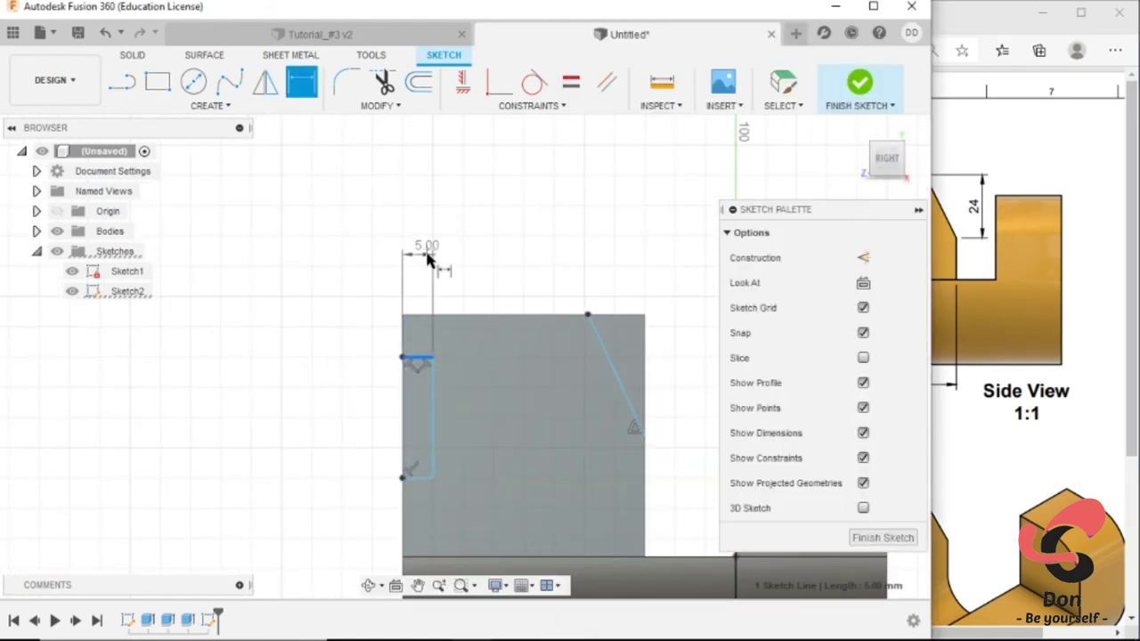
Dimension the notch: 8 mm wide, 8 mm down from the top, 16 mm tall.
{"action": "left_click", "coordinate": [427, 259]}
{"action": "type", "text": "8"}
{"action": "key", "text": "Return"}
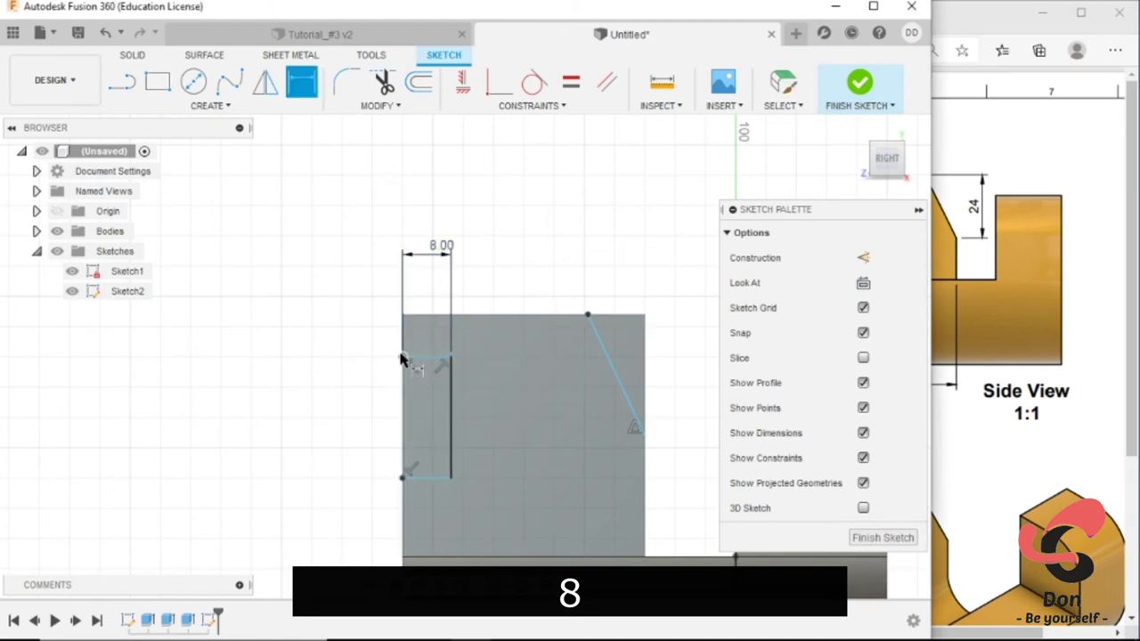
{"action": "double_click", "coordinate": [356, 336]}
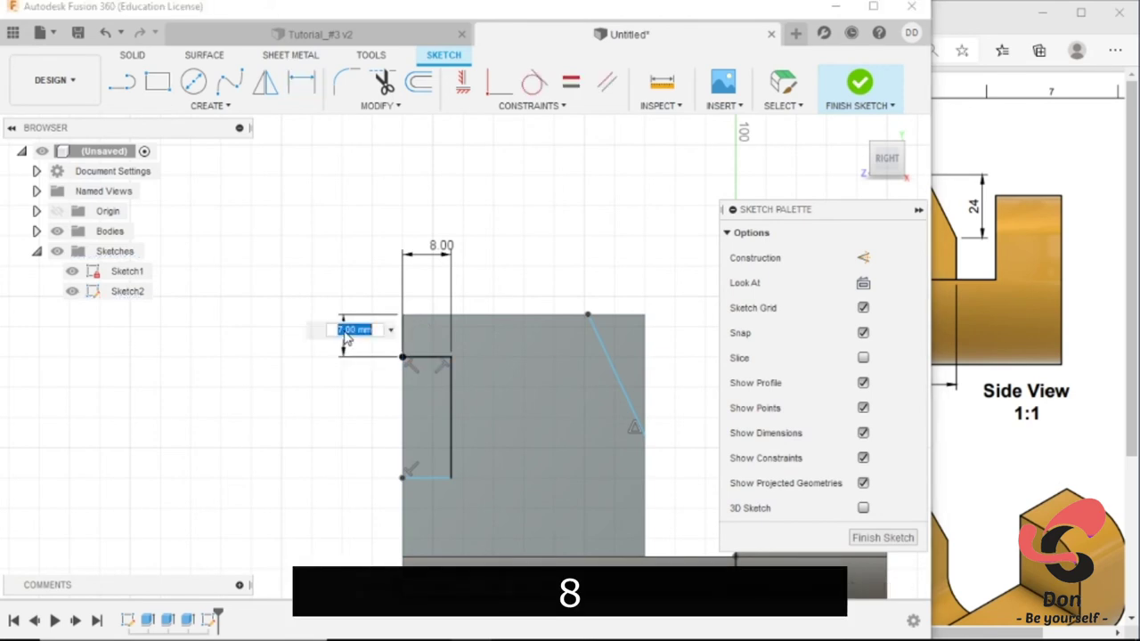
{"action": "type", "text": "8"}
{"action": "key", "text": "Return"}
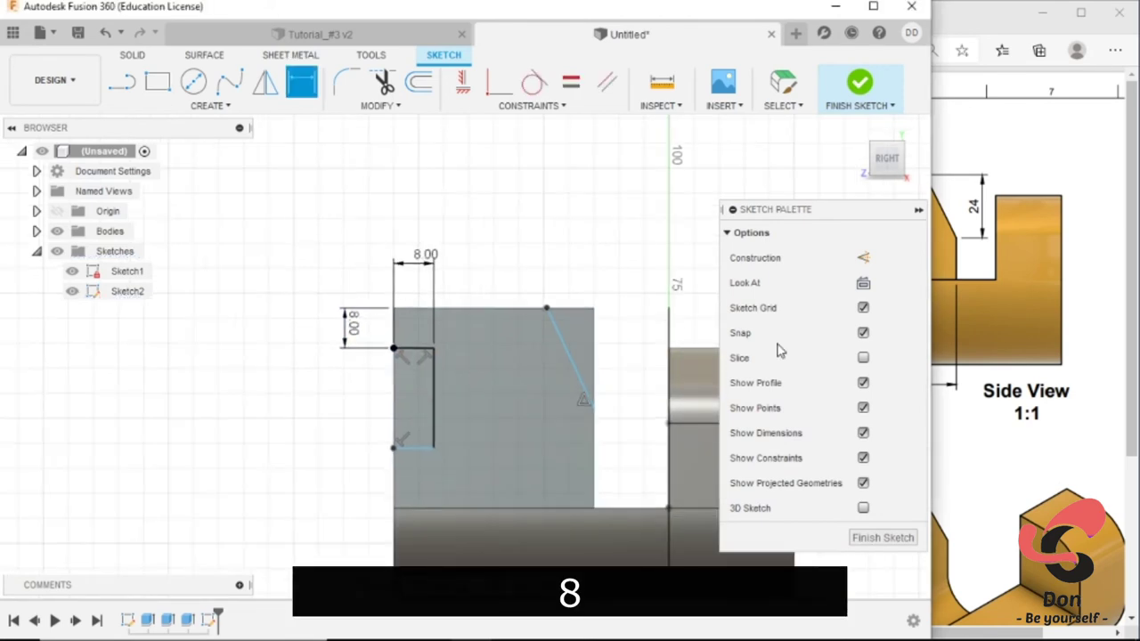
{"action": "left_click", "coordinate": [972, 345]}
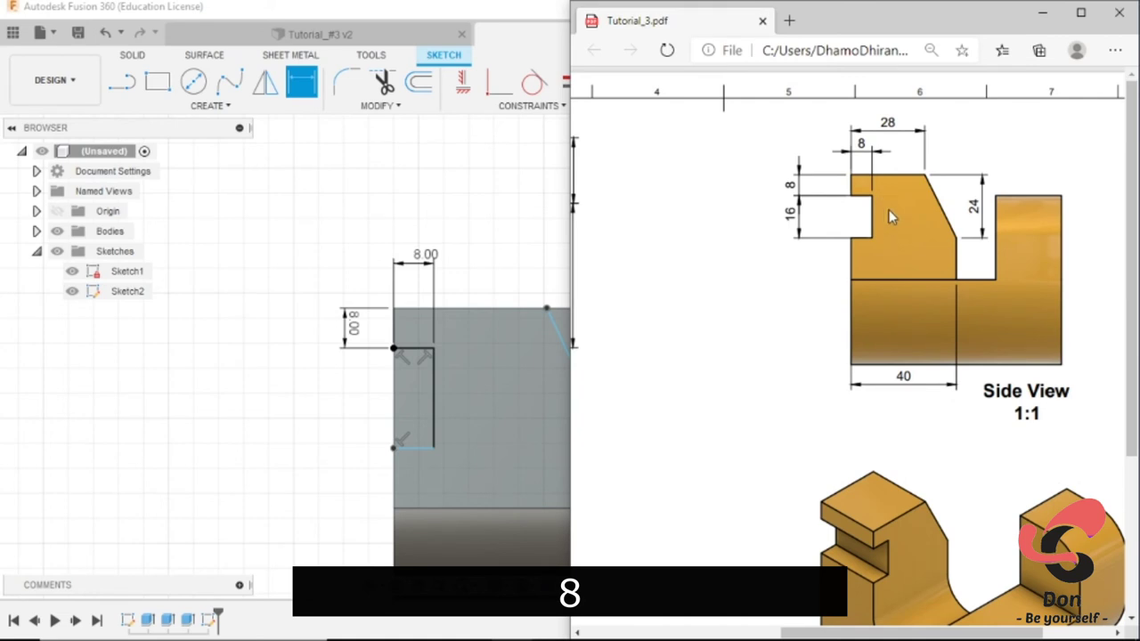
{"action": "left_click", "coordinate": [436, 421]}
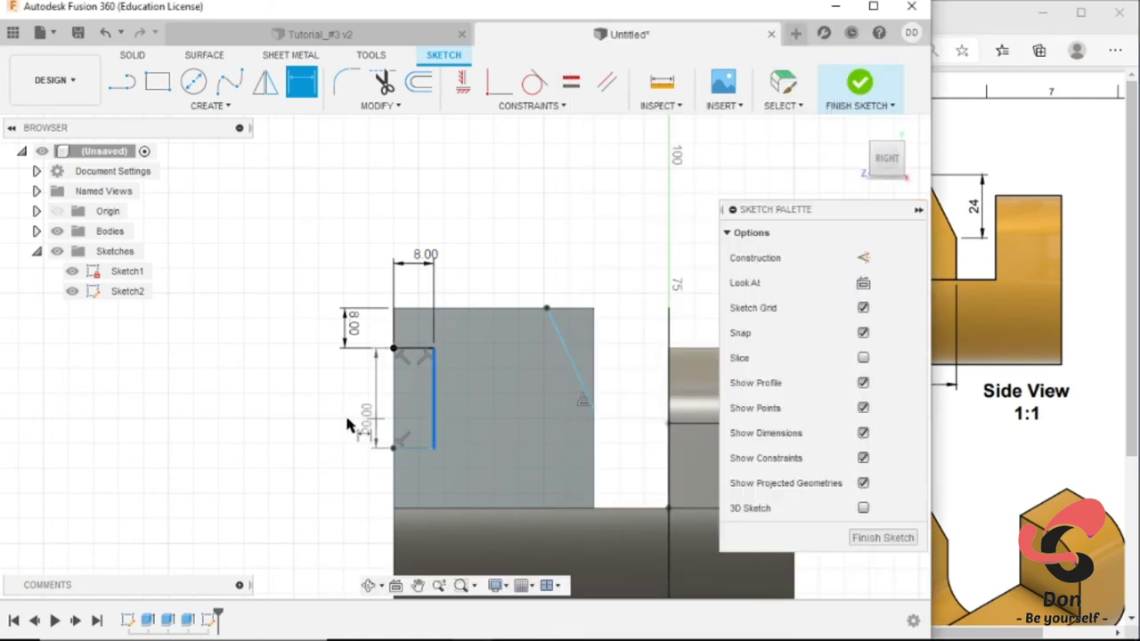
{"action": "left_click", "coordinate": [337, 415]}
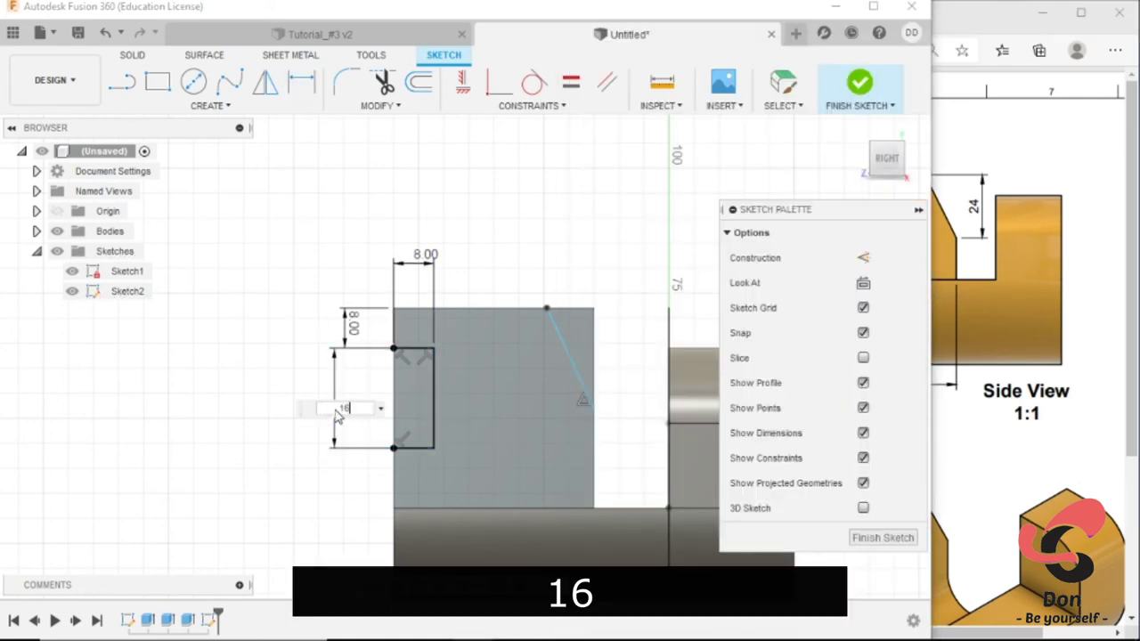
{"action": "key", "text": "Return"}
{"action": "left_click", "coordinate": [1024, 389]}
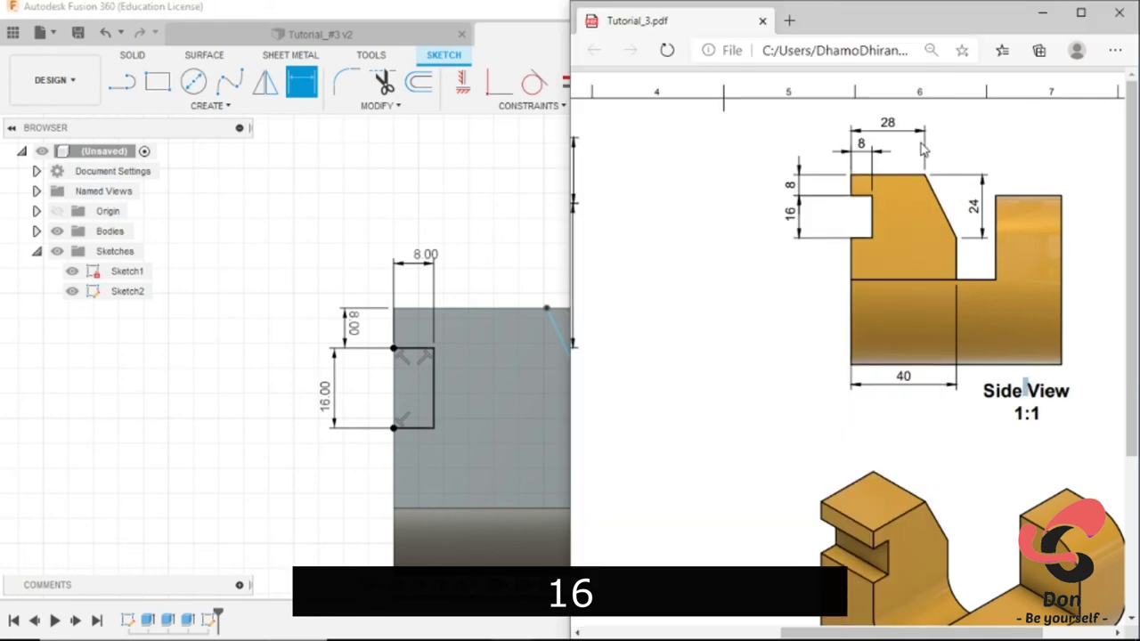
{"action": "left_click", "coordinate": [306, 254]}
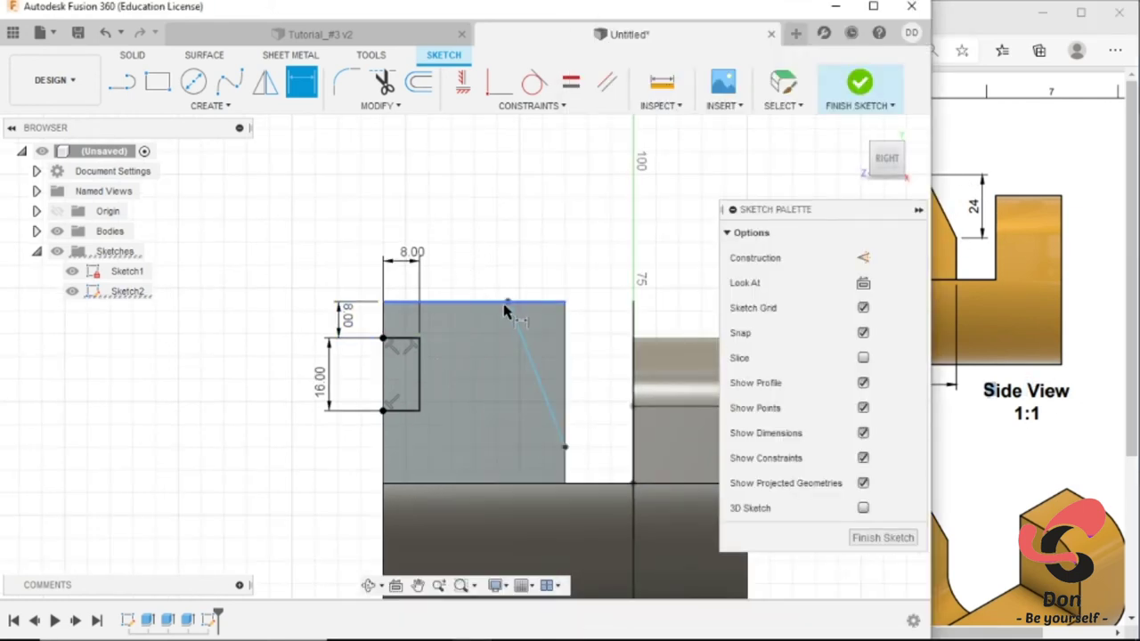
Dimension the slanted line 28 mm across and 24 mm deep, then finish the sketch.
{"action": "left_click", "coordinate": [389, 303]}
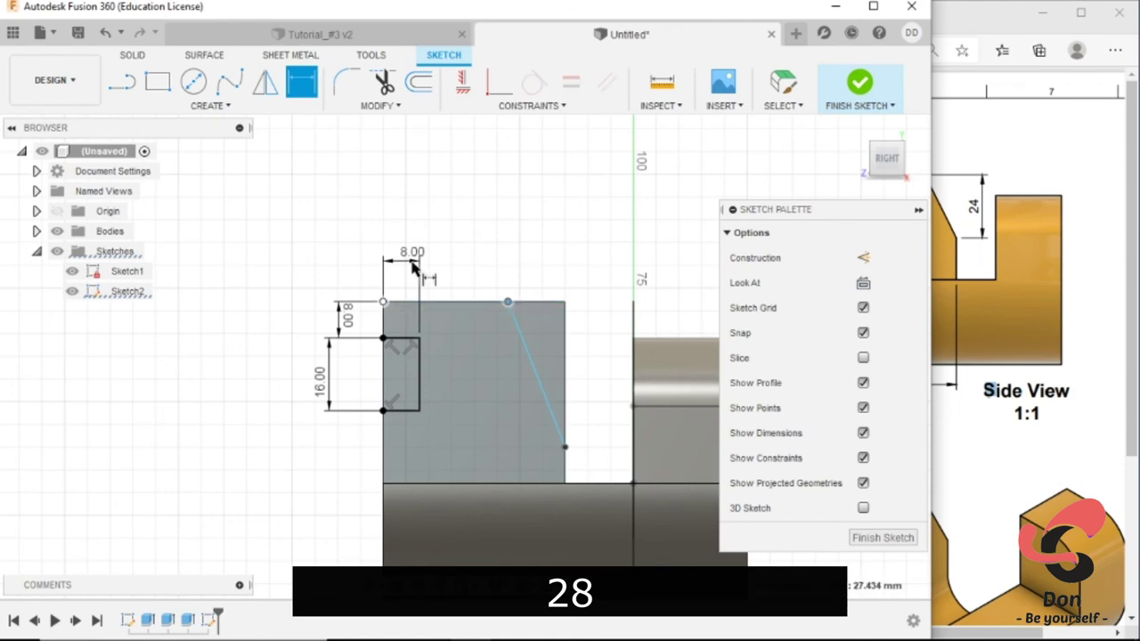
{"action": "left_click", "coordinate": [439, 211]}
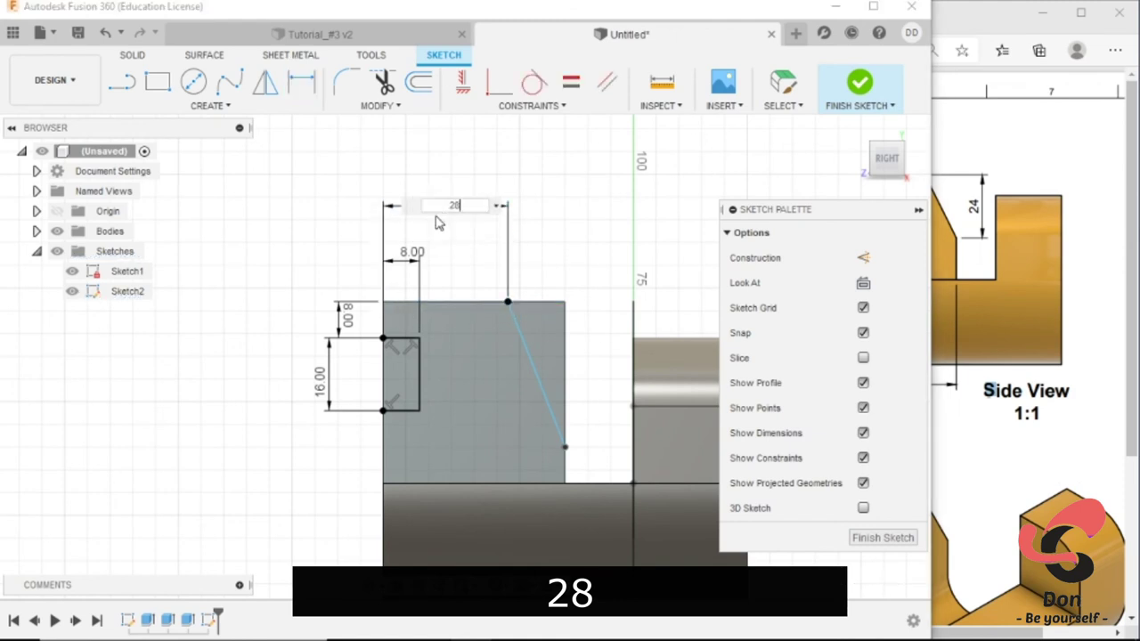
{"action": "key", "text": "Return"}
{"action": "left_click", "coordinate": [543, 376]}
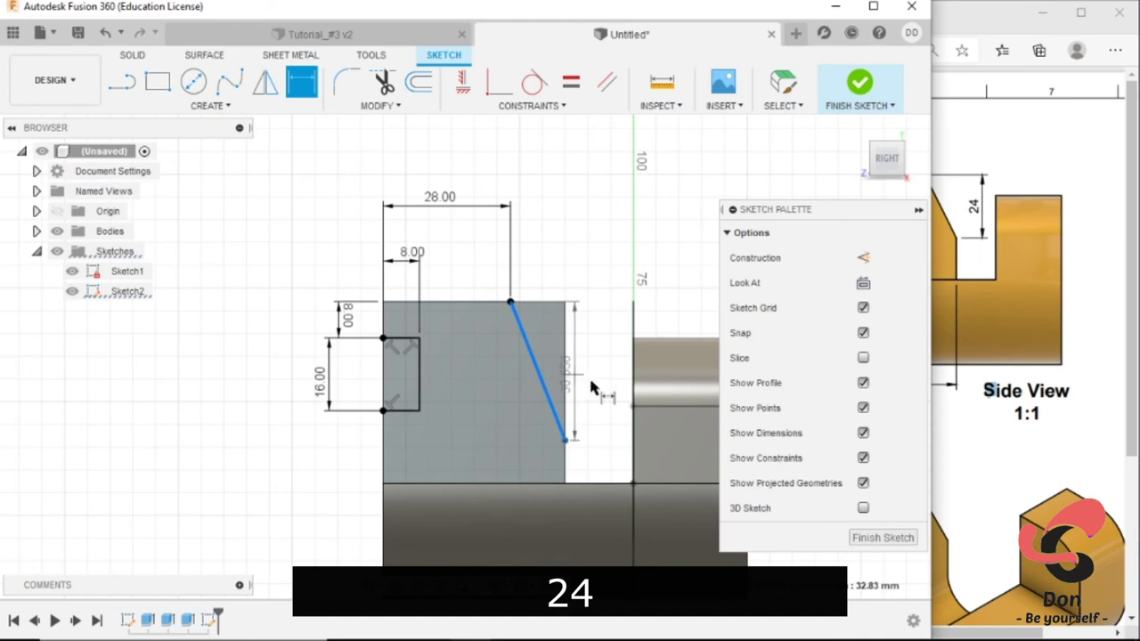
{"action": "left_click", "coordinate": [603, 391]}
{"action": "type", "text": "4"}
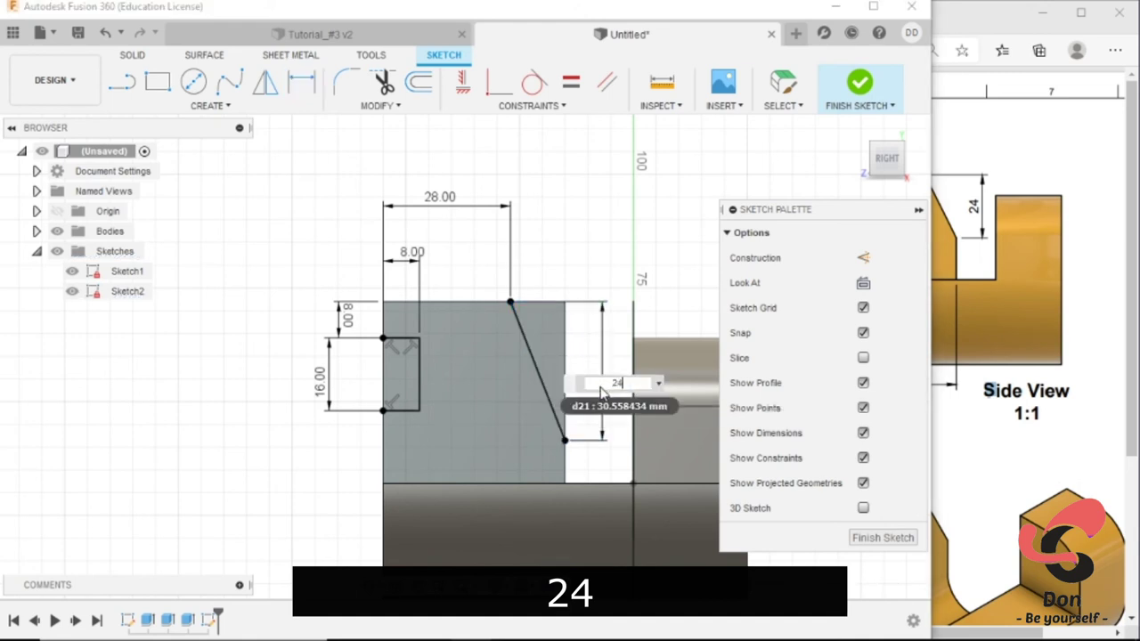
{"action": "key", "text": "Return"}
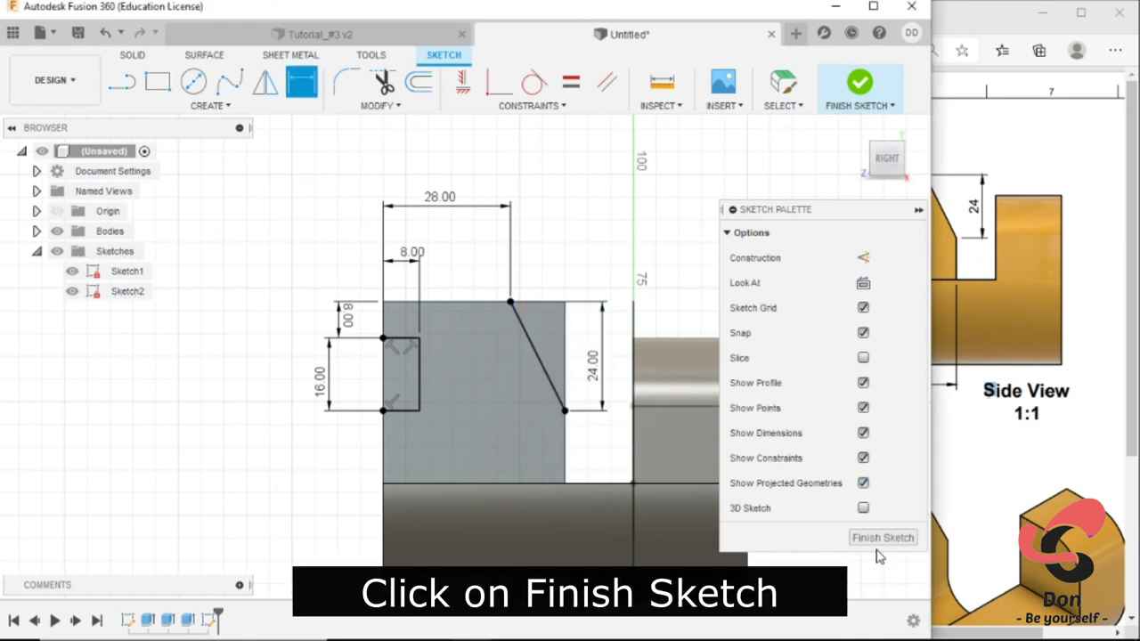
{"action": "left_click", "coordinate": [880, 538]}
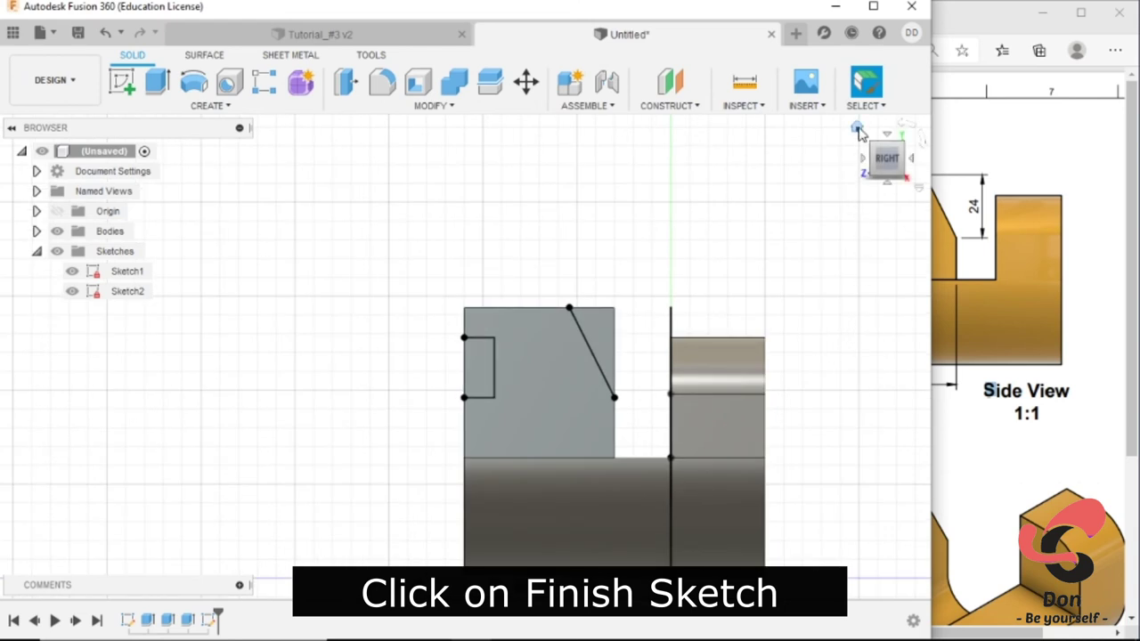
Cut the triangular corner and notch profiles -40 mm through the arm, then hide the sketches.
{"action": "left_click", "coordinate": [857, 129]}
{"action": "key", "text": "e"}
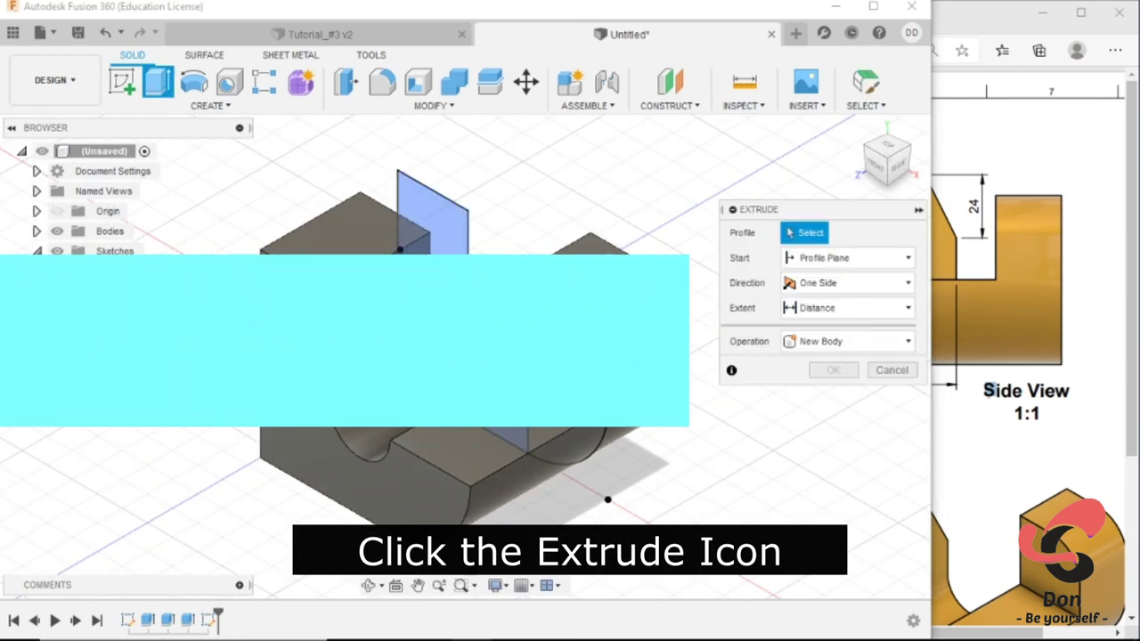
{"action": "left_click", "coordinate": [331, 347]}
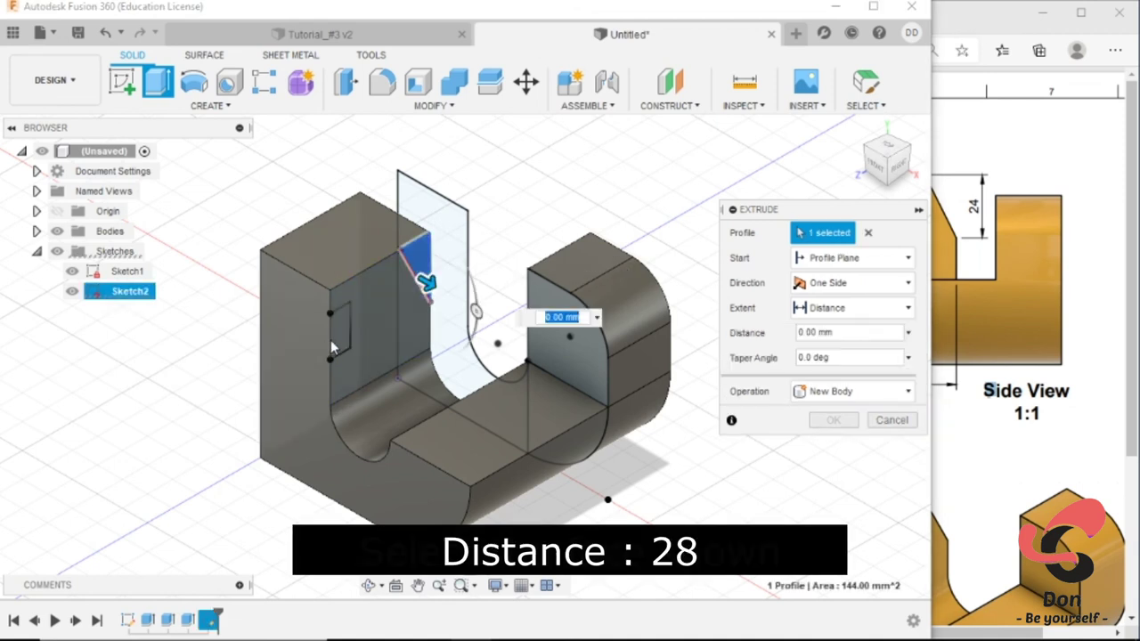
{"action": "left_click", "coordinate": [346, 332]}
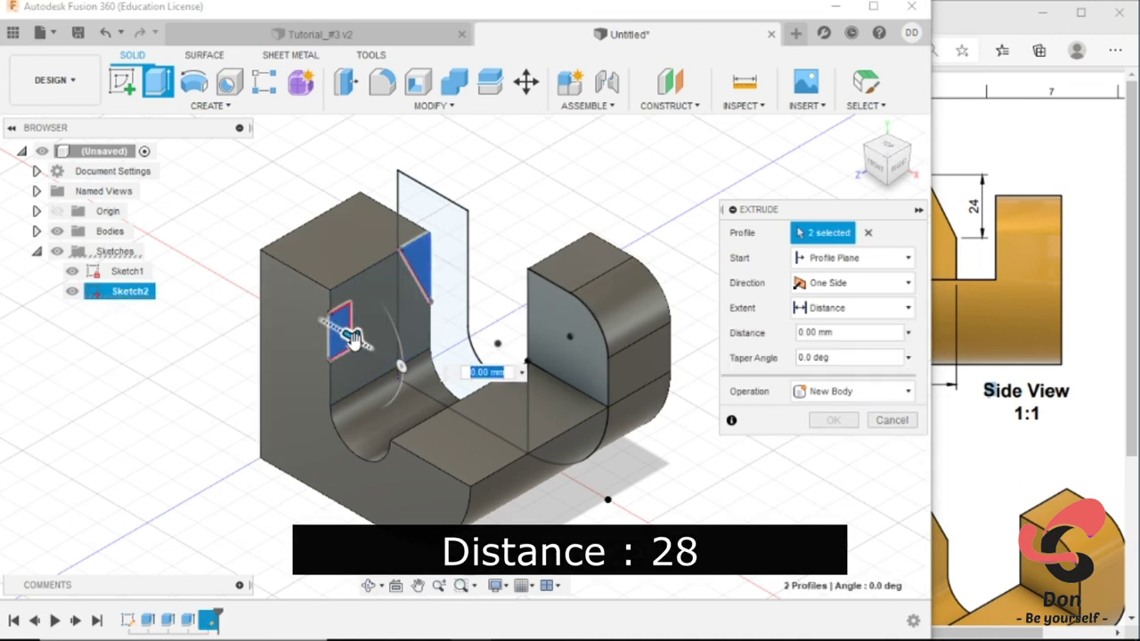
{"action": "left_click_drag", "start_coordinate": [352, 337], "coordinate": [229, 264]}
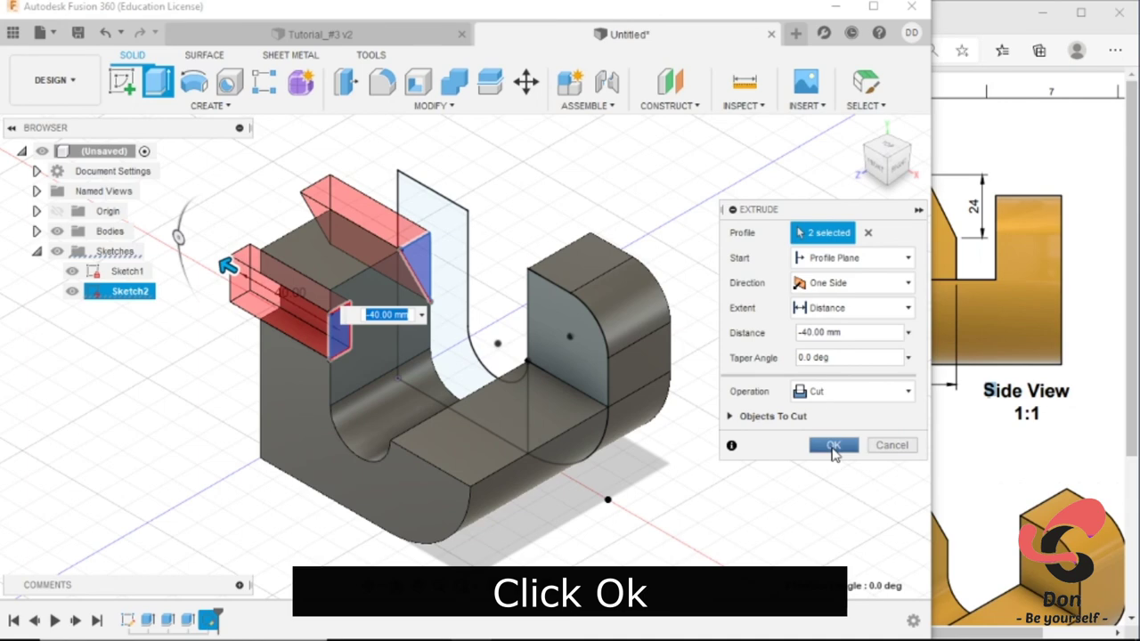
{"action": "left_click", "coordinate": [835, 447]}
{"action": "scroll", "coordinate": [822, 473], "scroll_direction": "down", "scroll_amount": 2}
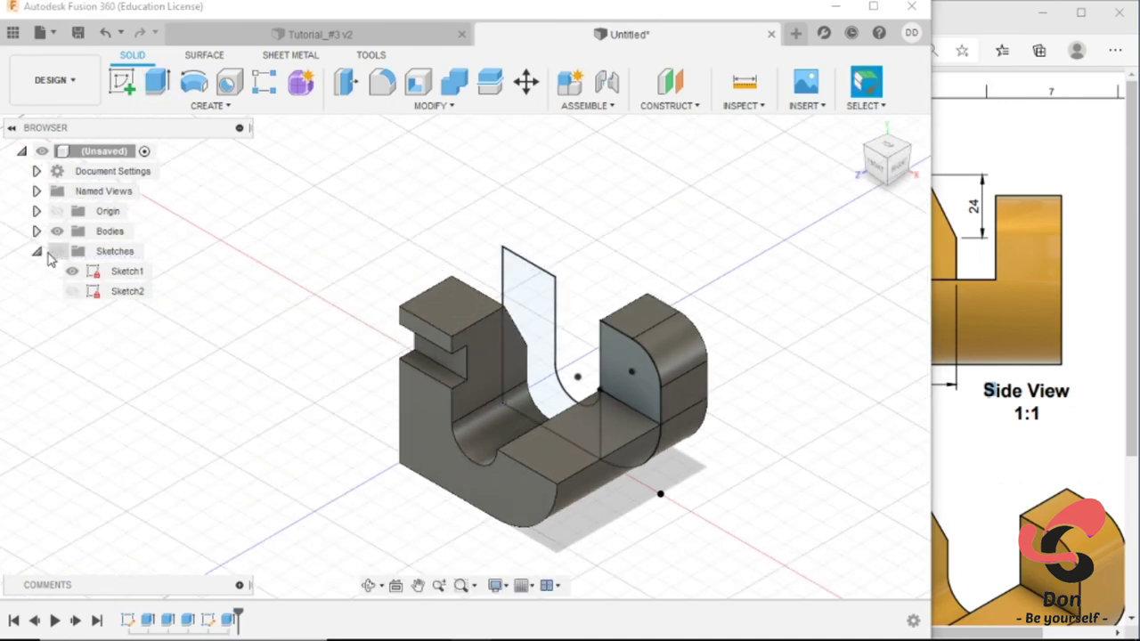
{"action": "left_click", "coordinate": [38, 253]}
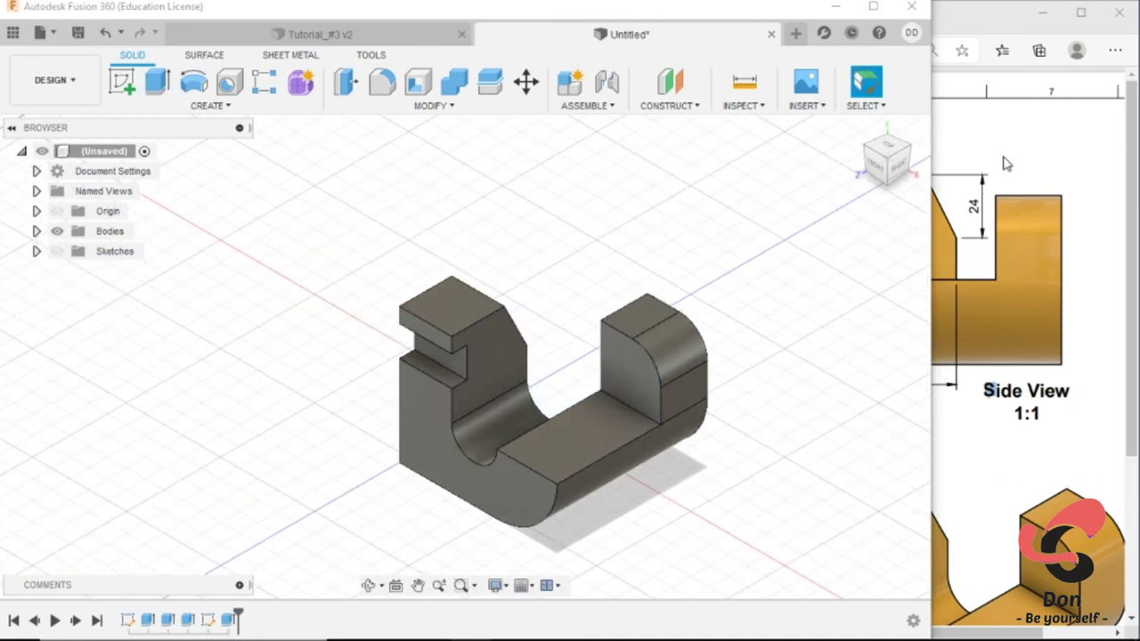
{"action": "mouse_move", "coordinate": [878, 166]}
{"action": "middle_mouse_down", "text": "shift"}
{"action": "mouse_move", "coordinate": [880, 187]}
{"action": "mouse_move", "coordinate": [890, 183]}
{"action": "mouse_move", "coordinate": [348, 243]}
{"action": "middle_mouse_up", "text": "shift"}
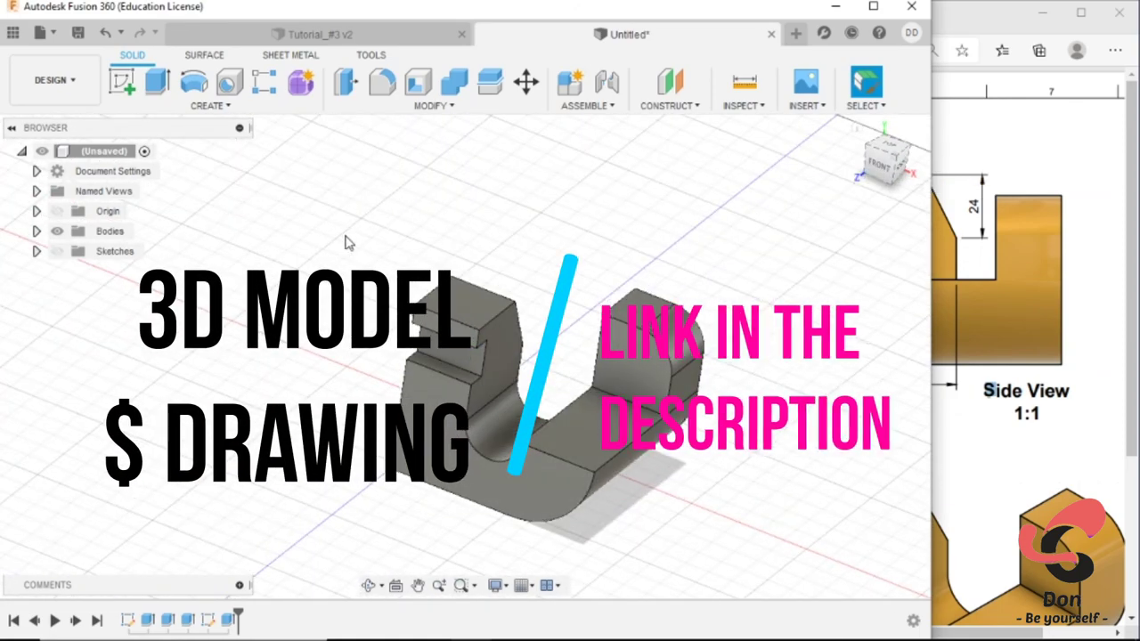
Drag Paint - Metallic (Yellow) onto the bracket body and close the Appearance library.
{"action": "key", "text": "a"}
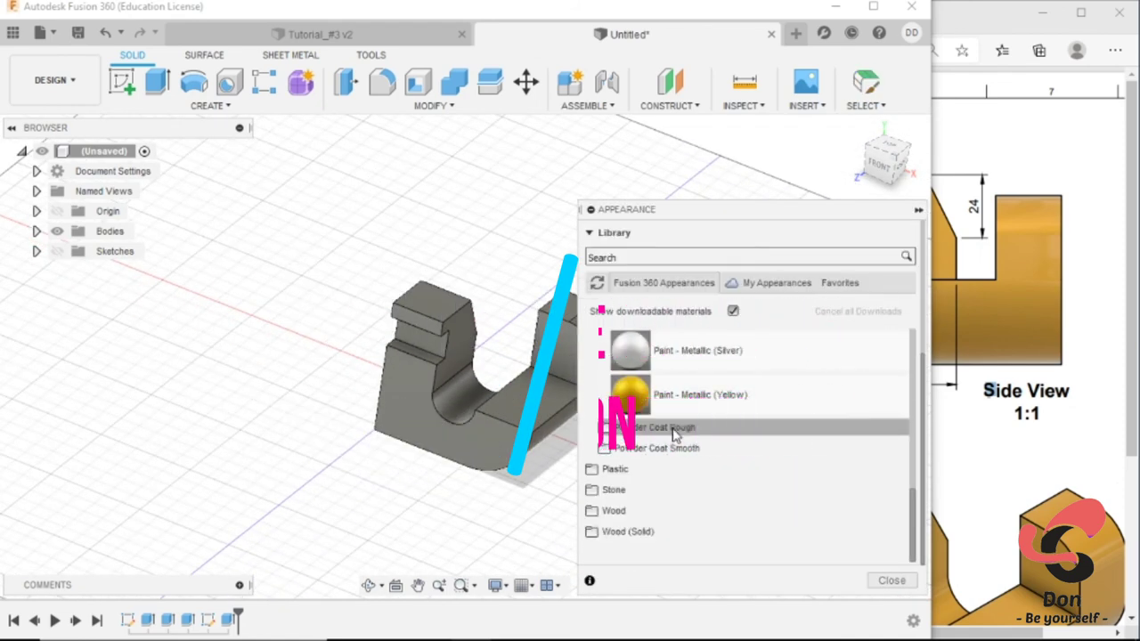
{"action": "left_click_drag", "start_coordinate": [674, 400], "coordinate": [430, 366]}
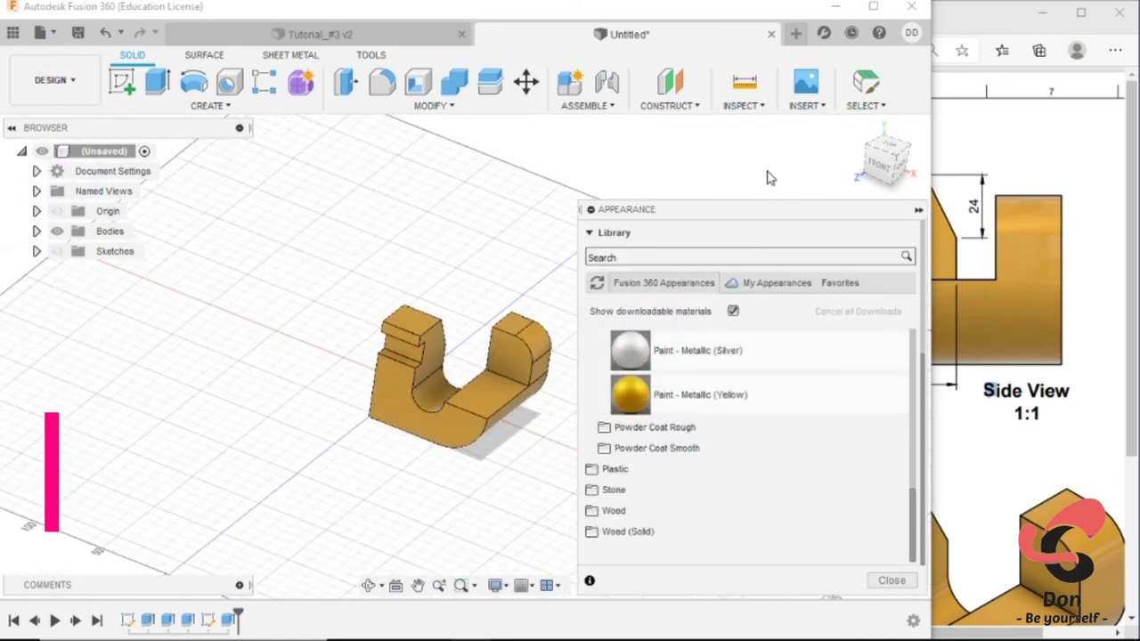
{"action": "left_click", "coordinate": [892, 580]}
{"action": "left_click", "coordinate": [859, 129]}
{"action": "mouse_move", "coordinate": [725, 433]}
{"action": "middle_mouse_down", "text": "shift"}
{"action": "mouse_move", "coordinate": [318, 400]}
{"action": "mouse_move", "coordinate": [158, 369]}
{"action": "mouse_move", "coordinate": [296, 398]}
{"action": "middle_mouse_up", "text": "shift"}
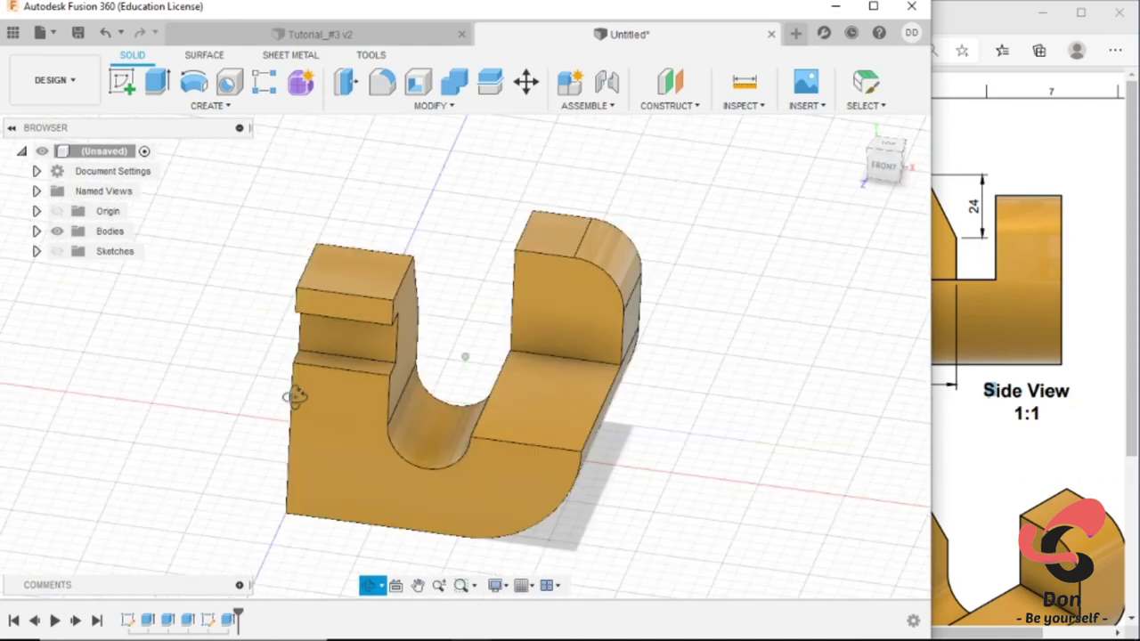